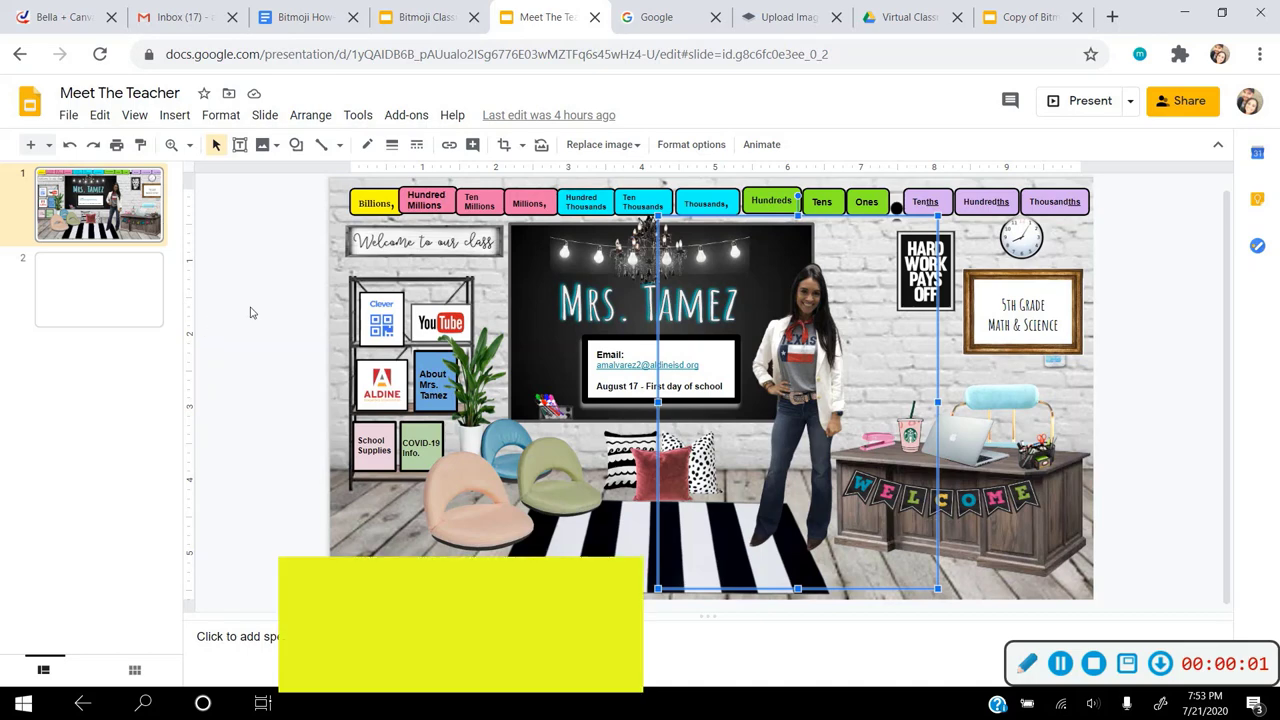
Start a new blank Google Slides presentation from the Google apps grid
{"action": "left_click", "coordinate": [252, 313]}
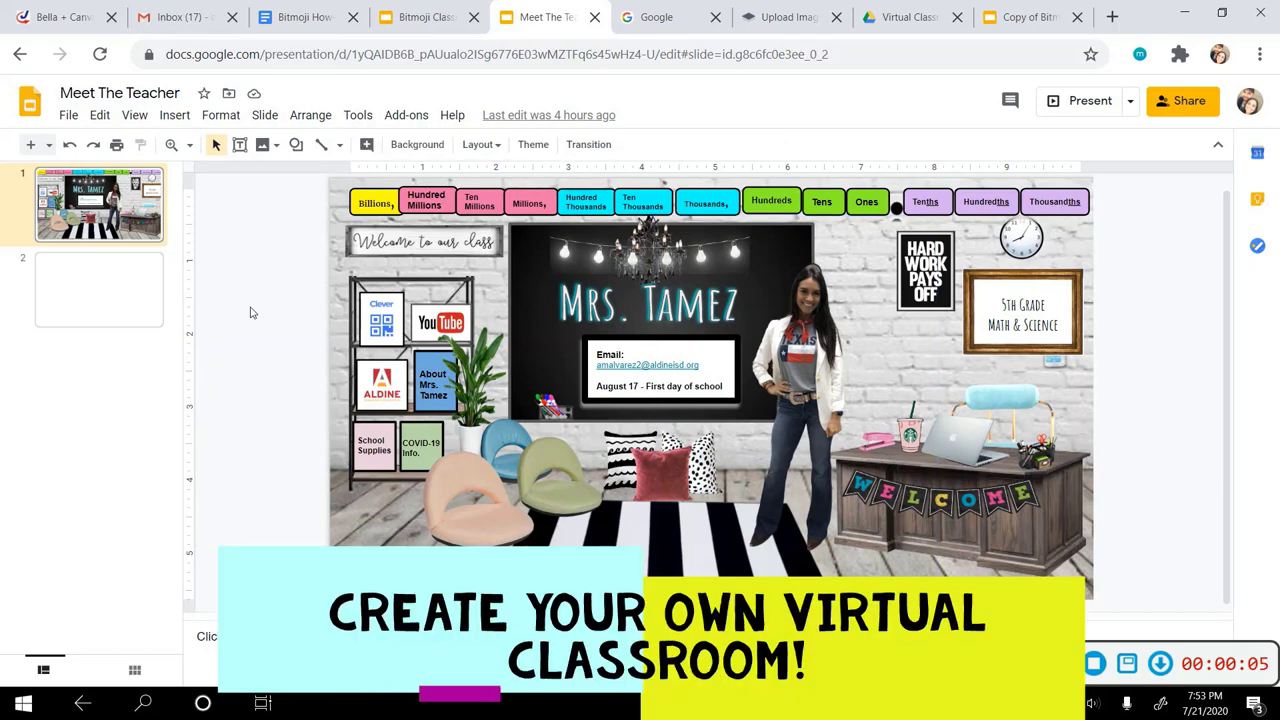
{"action": "left_click", "coordinate": [820, 341]}
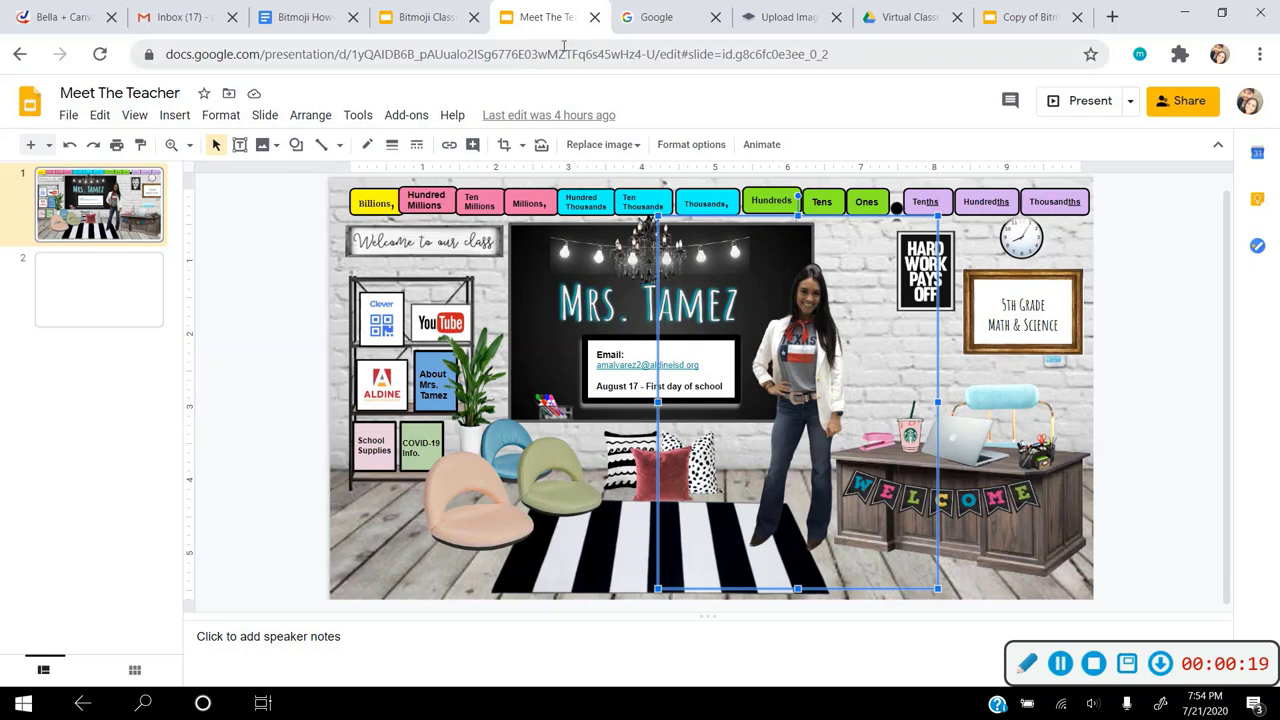
{"action": "left_click", "coordinate": [652, 17]}
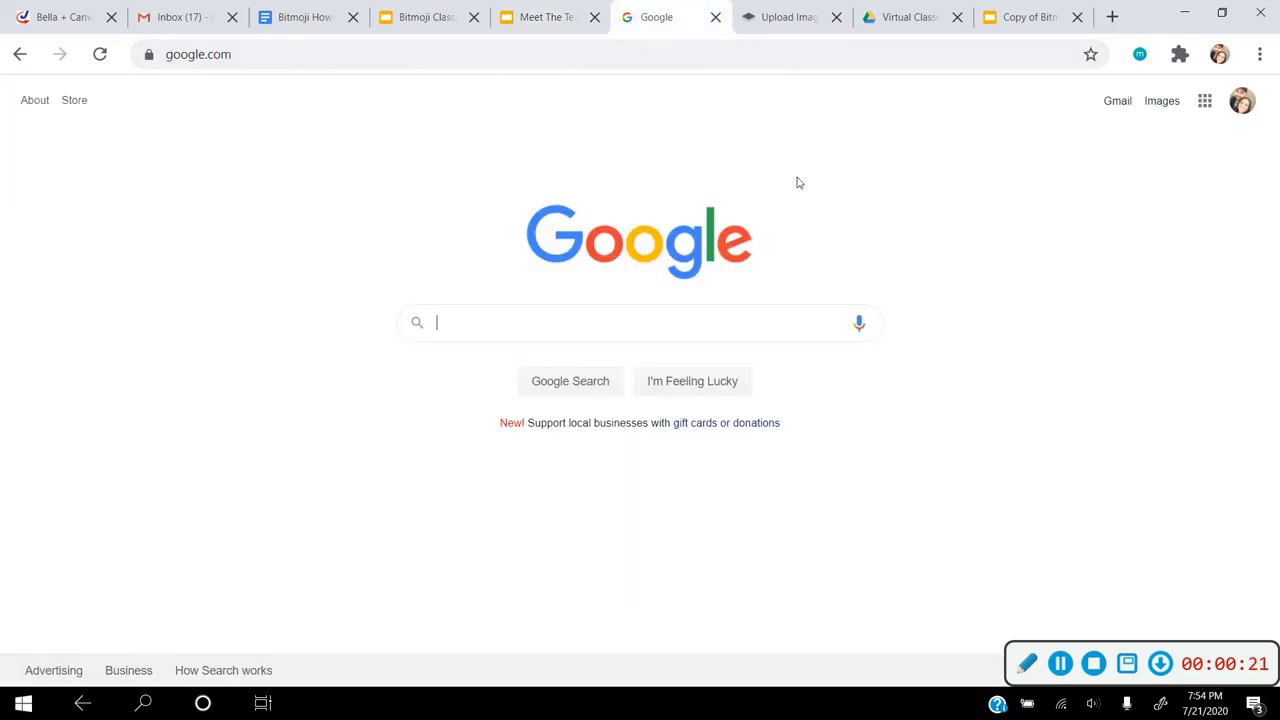
{"action": "left_click", "coordinate": [1205, 101]}
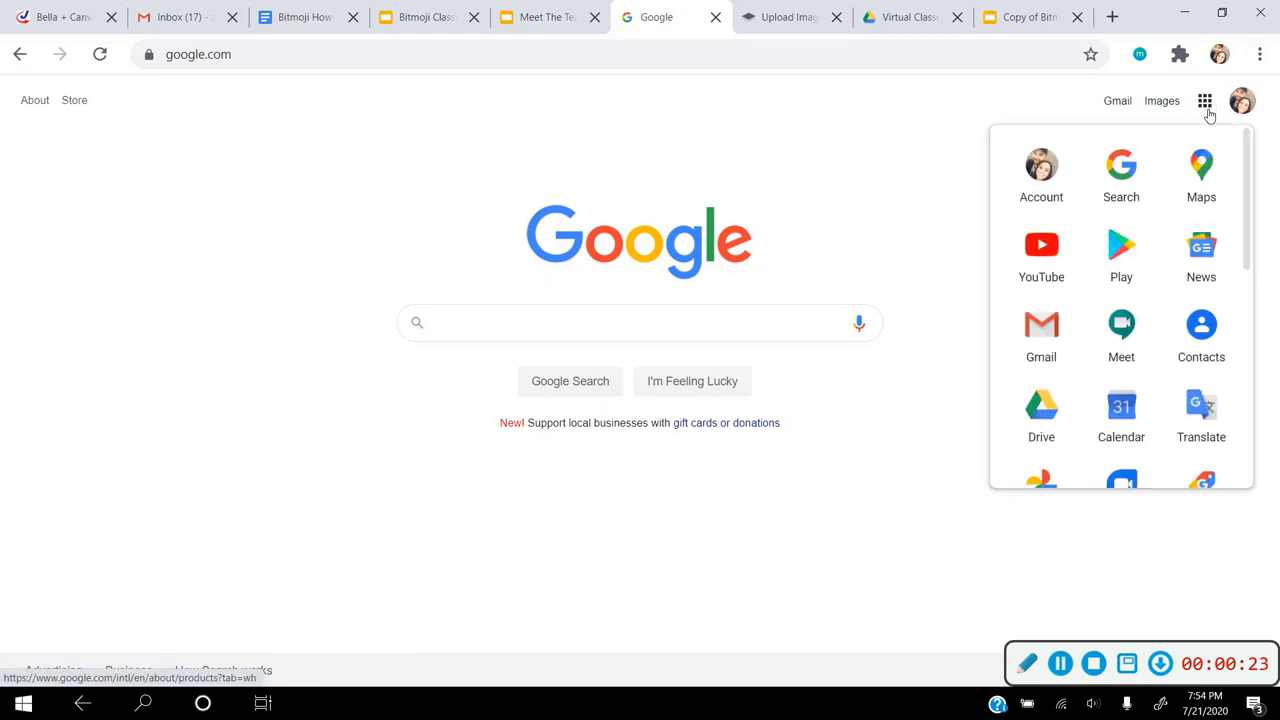
{"action": "scroll", "coordinate": [1045, 345], "scroll_direction": "down", "scroll_amount": 4}
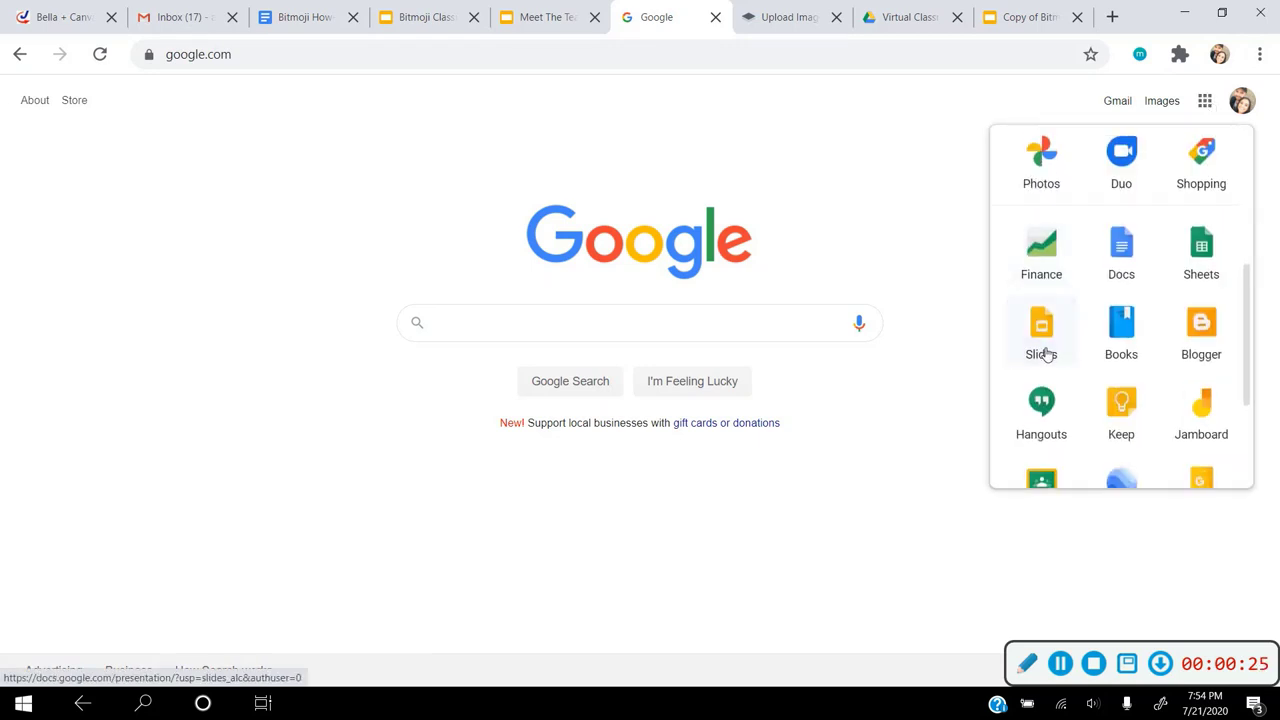
{"action": "left_click", "coordinate": [1041, 340]}
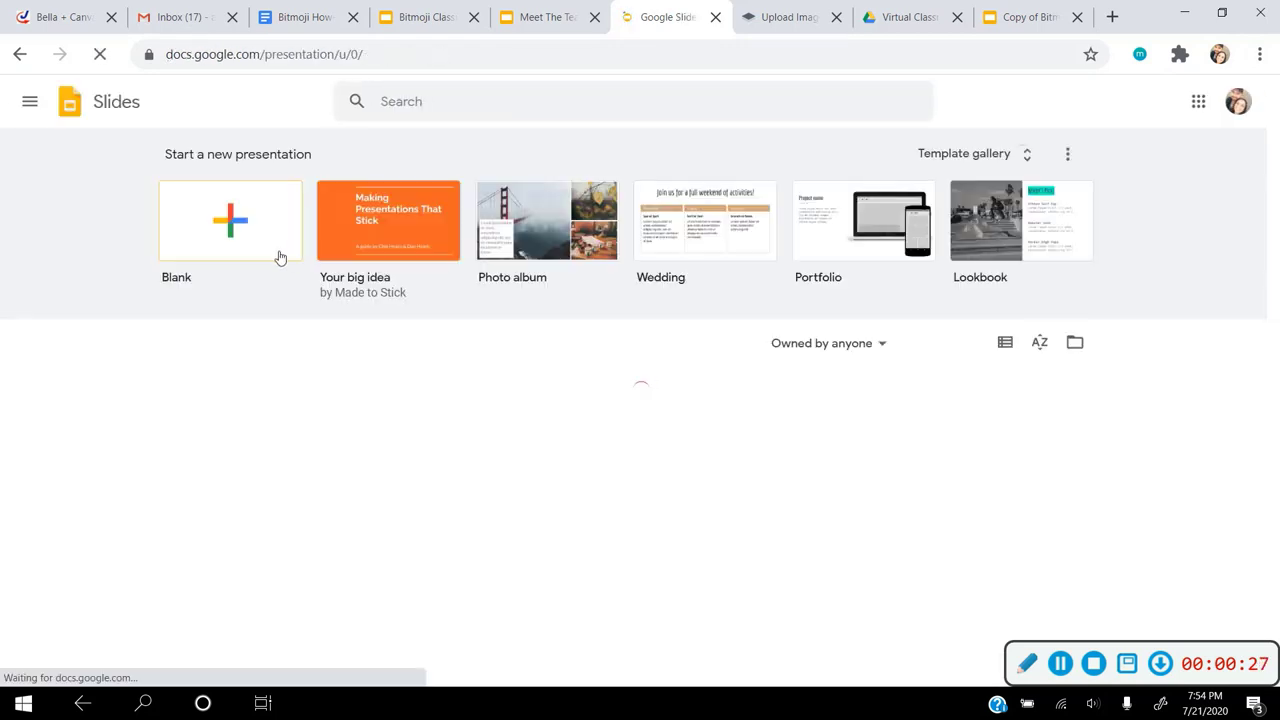
{"action": "left_click", "coordinate": [256, 229]}
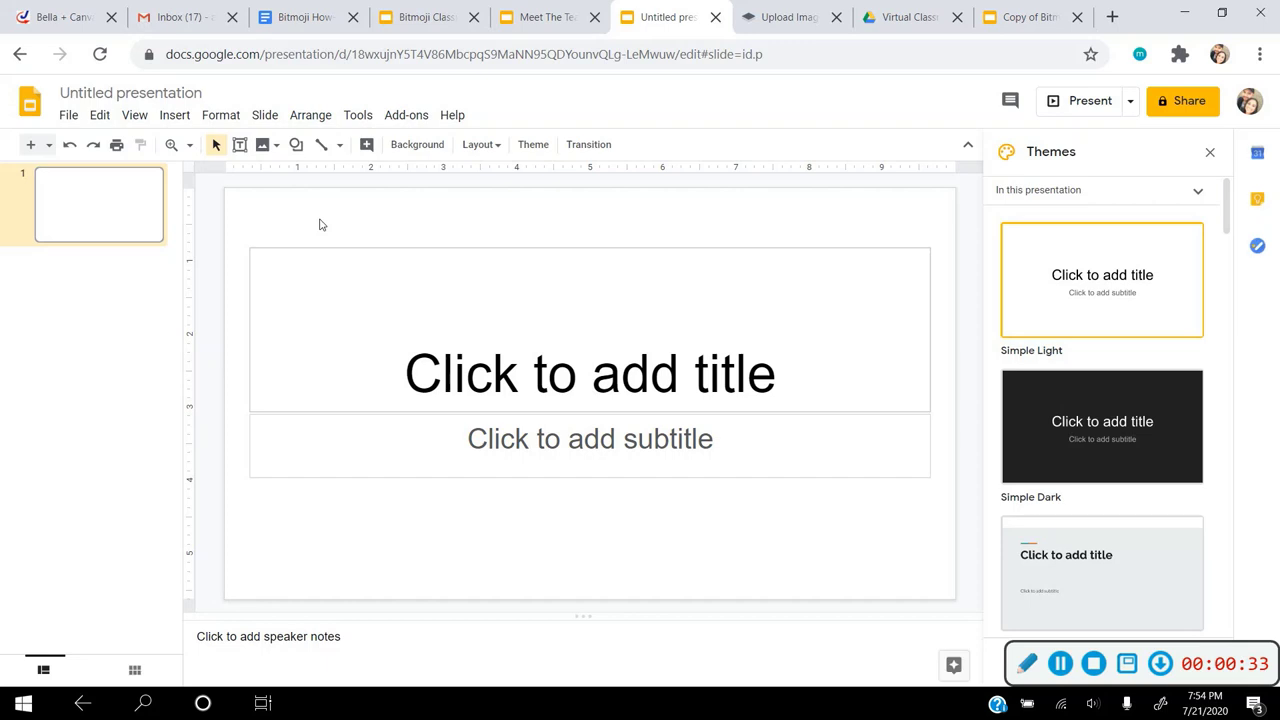
Set the slide background to the grey wall-and-wooden-floor photo from a 'wall and floor' image search
{"action": "left_click", "coordinate": [412, 146]}
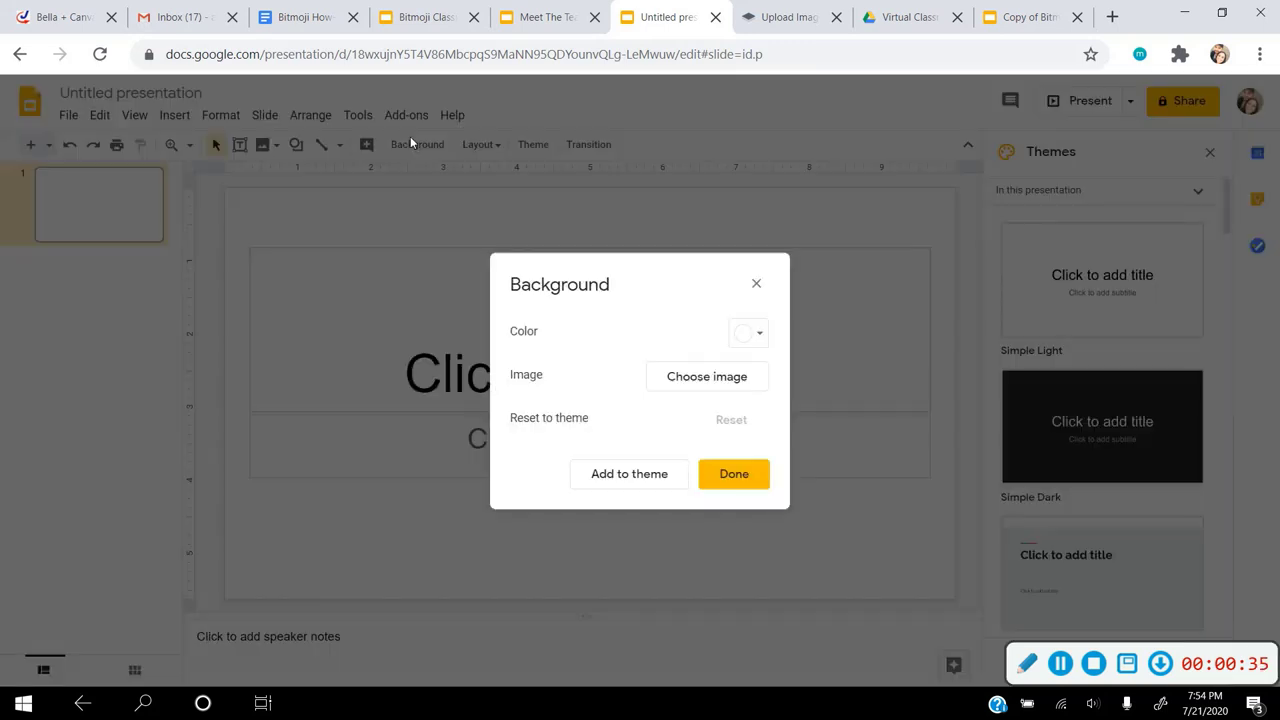
{"action": "left_click", "coordinate": [728, 390]}
{"action": "left_click", "coordinate": [705, 214]}
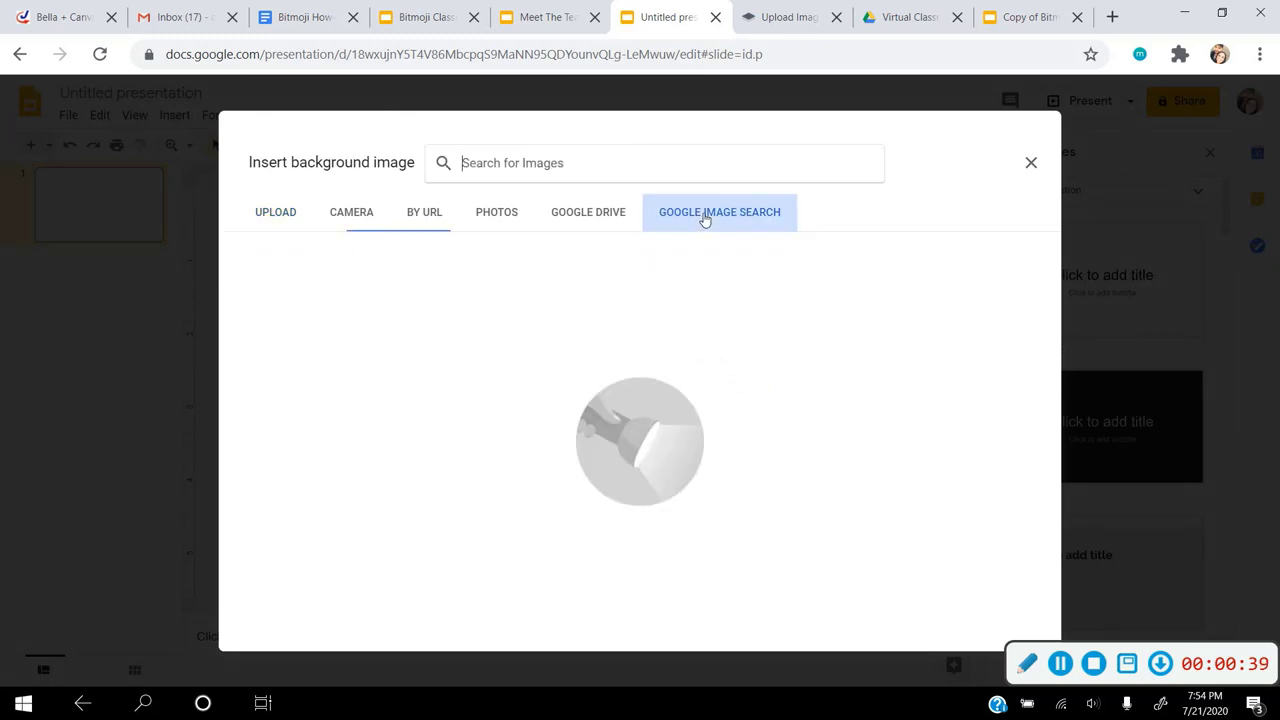
{"action": "type", "text": "w"}
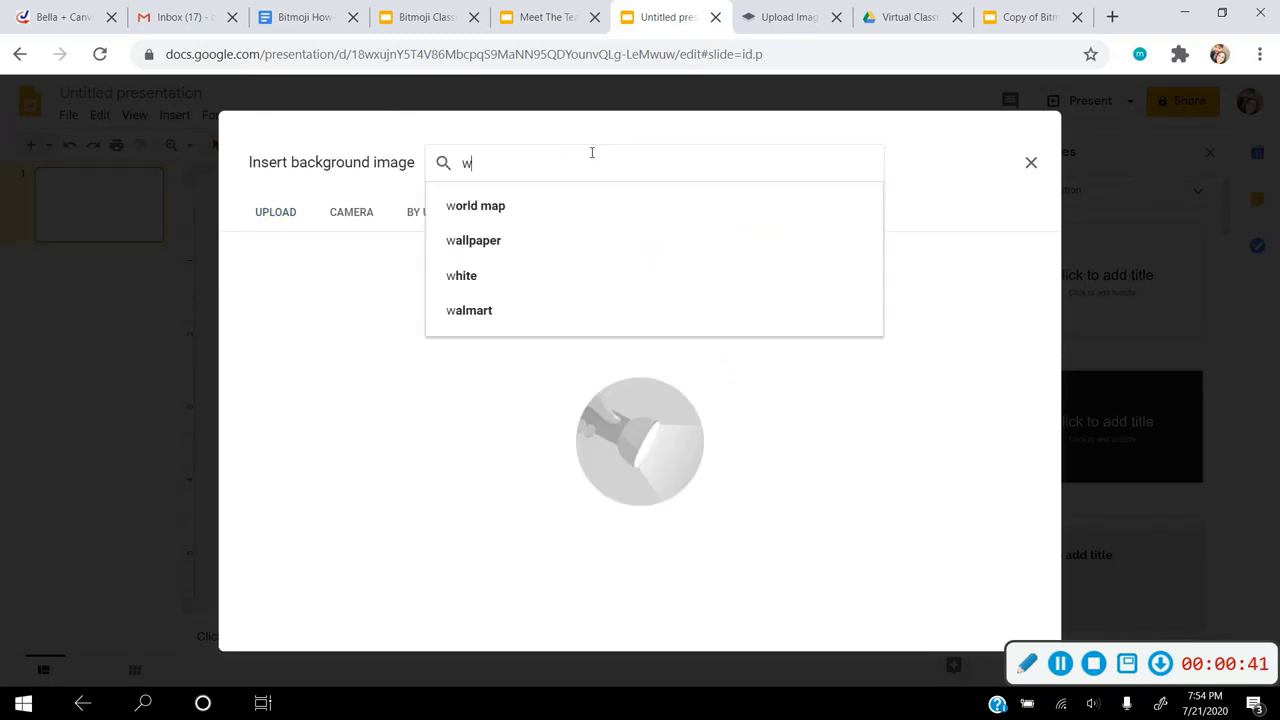
{"action": "type", "text": "all and floor"}
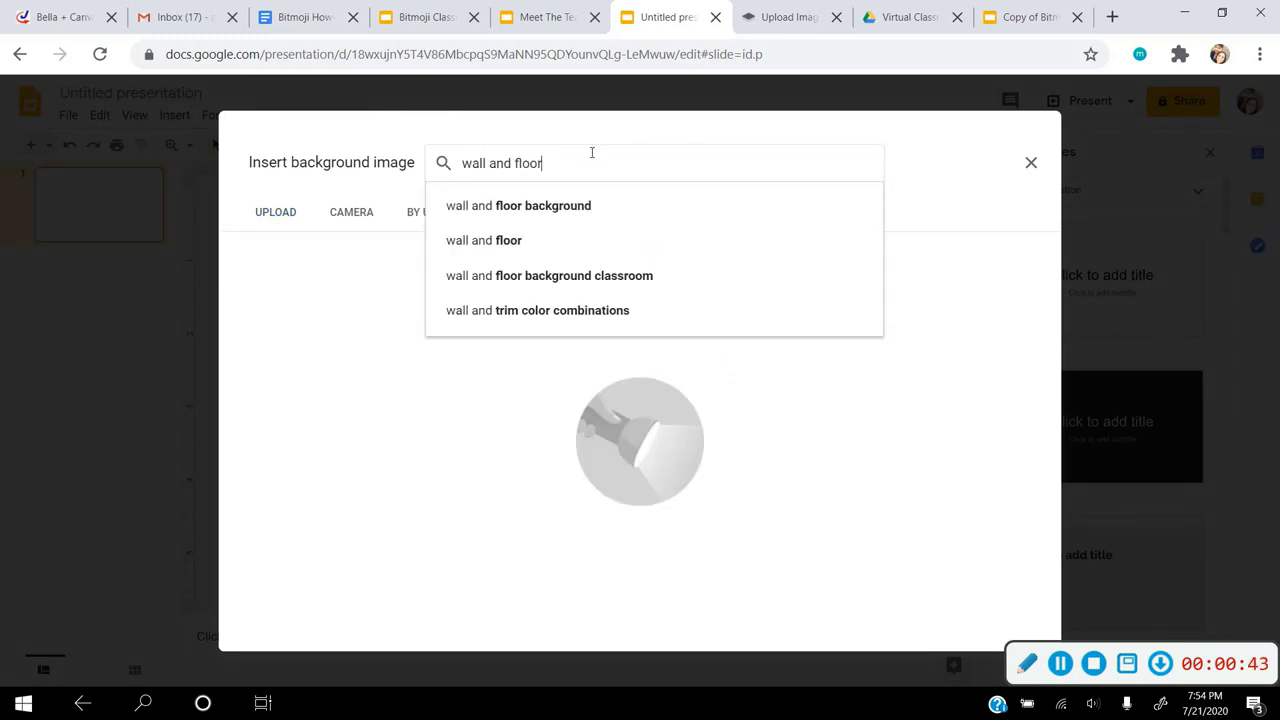
{"action": "key", "text": "Return"}
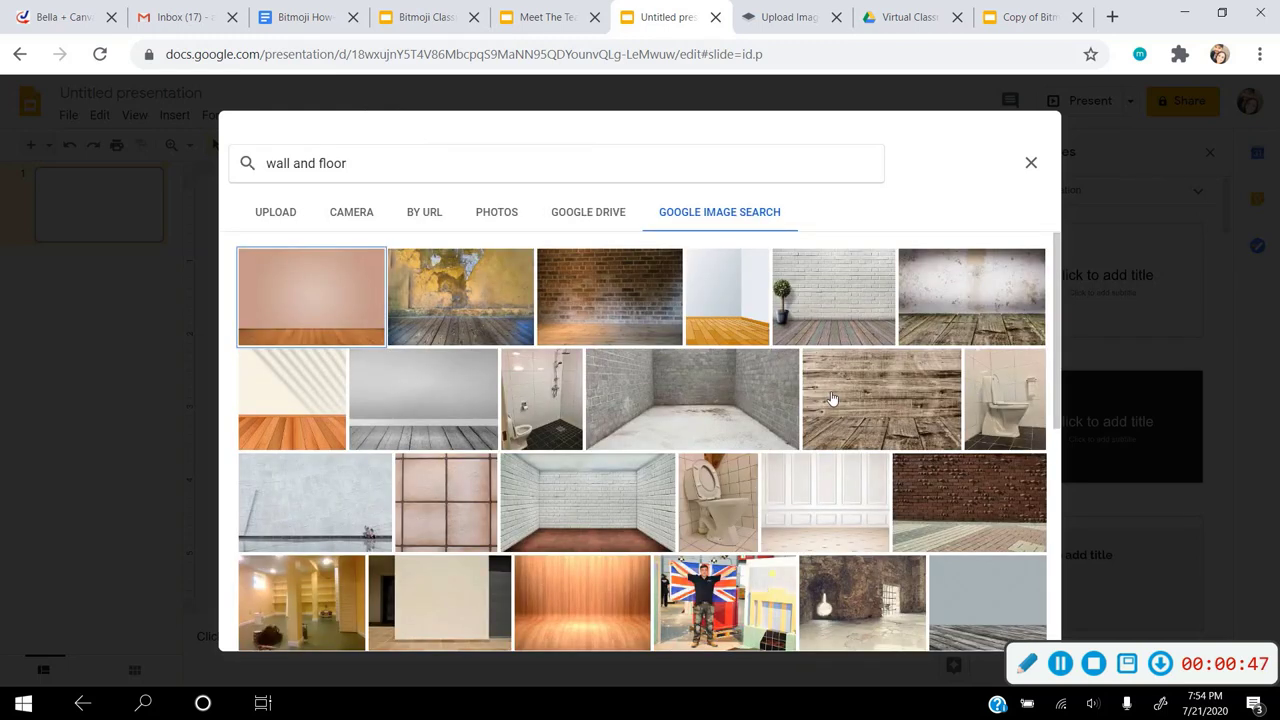
{"action": "left_click", "coordinate": [464, 418]}
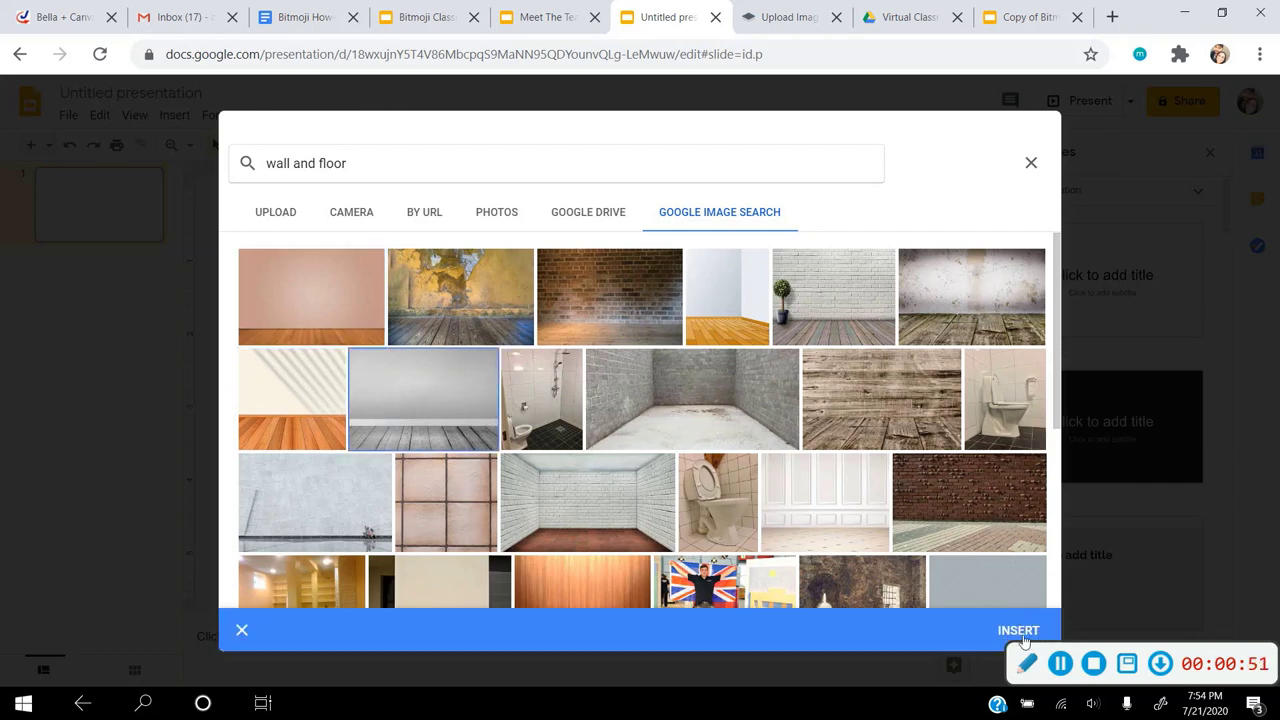
{"action": "left_click", "coordinate": [1019, 631]}
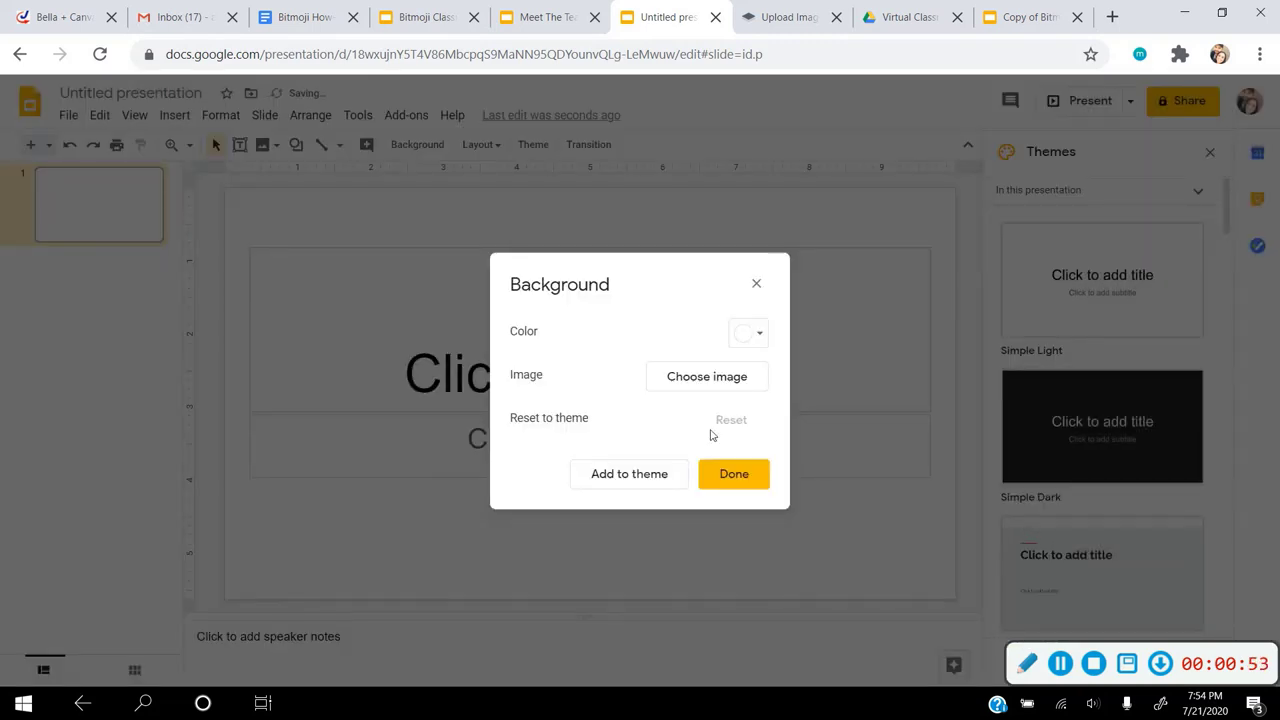
{"action": "left_click", "coordinate": [745, 476]}
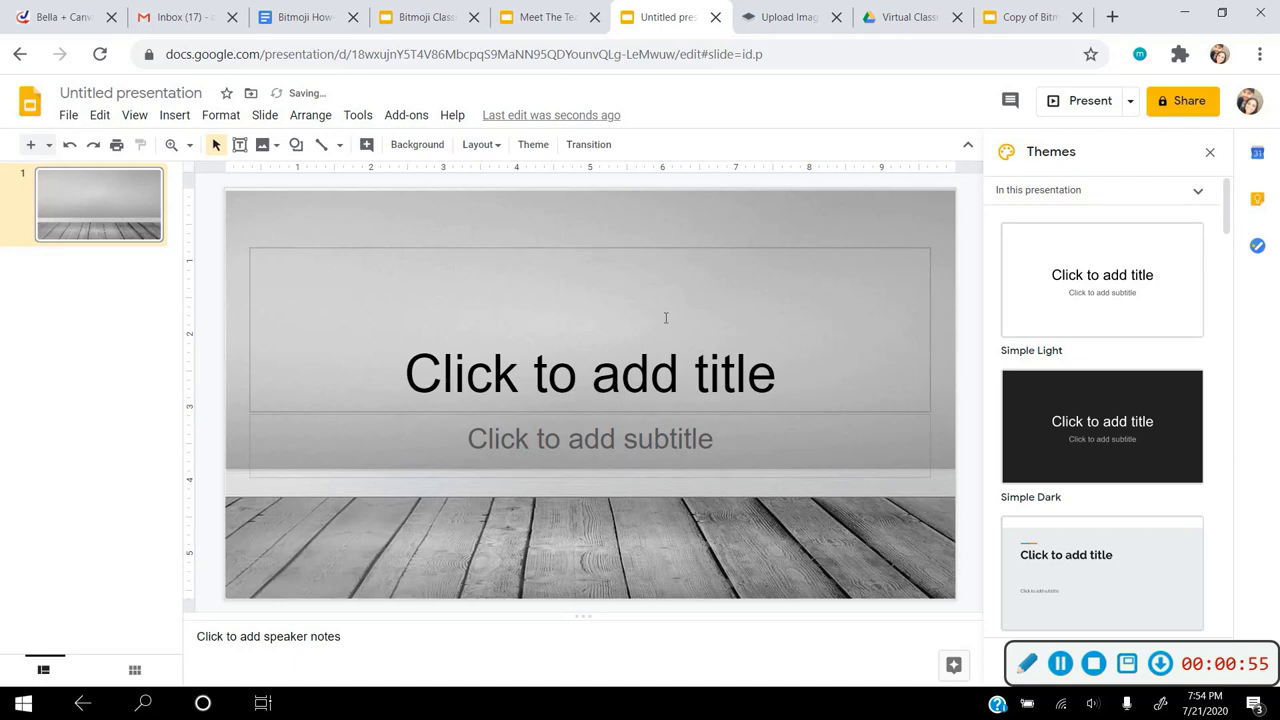
Delete the title and subtitle placeholders from the slide
{"action": "left_click", "coordinate": [484, 249]}
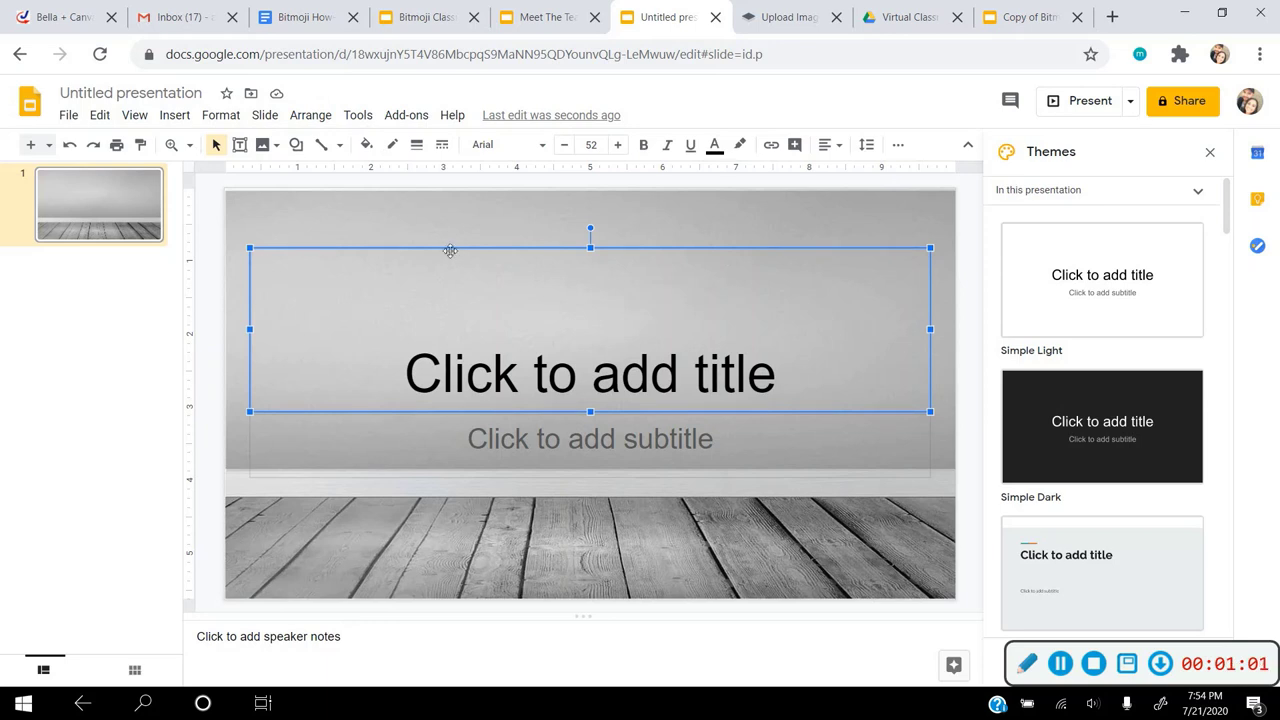
{"action": "key", "text": "Delete"}
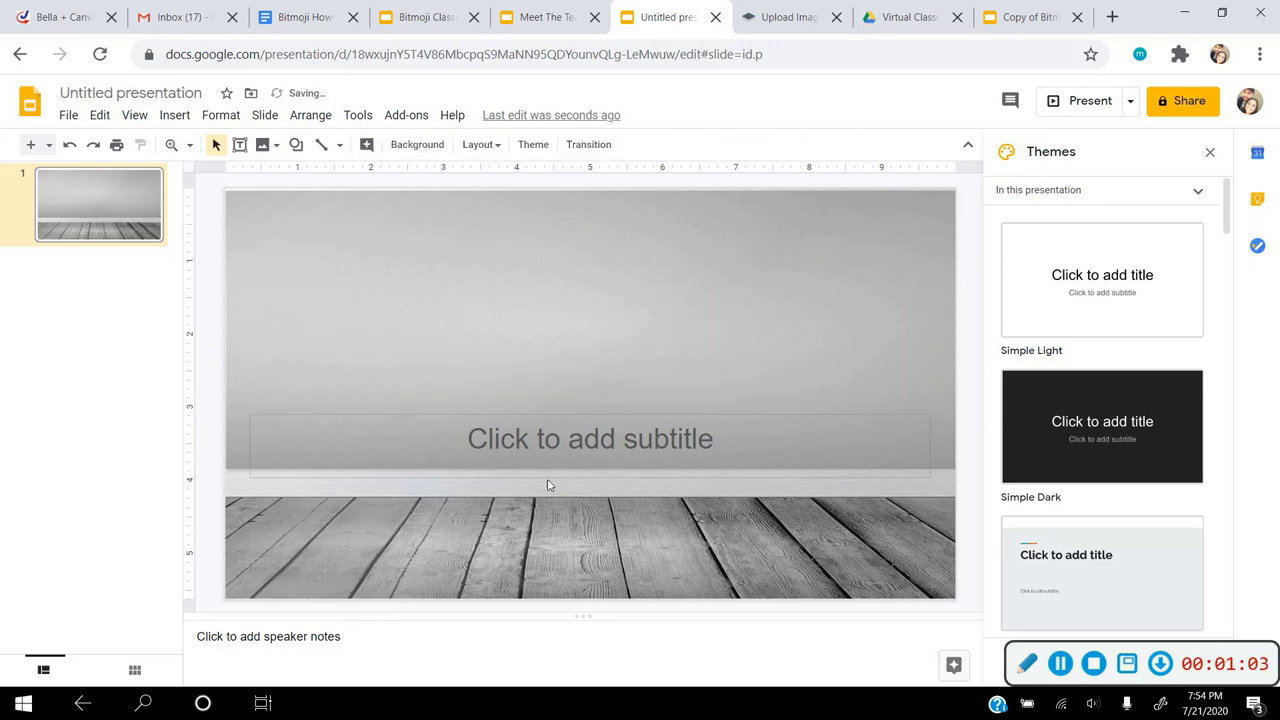
{"action": "left_click", "coordinate": [550, 414]}
{"action": "key", "text": "Delete"}
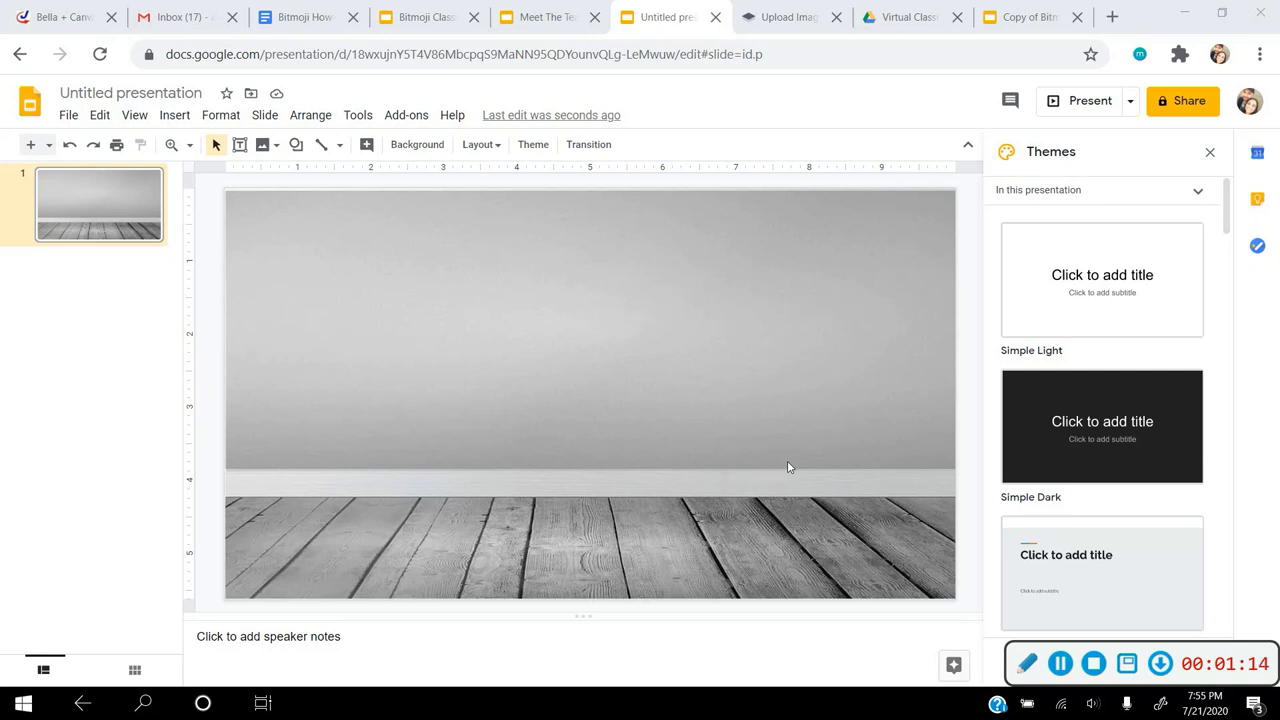
{"action": "left_click", "coordinate": [180, 118]}
{"action": "mouse_move", "coordinate": [185, 146]}
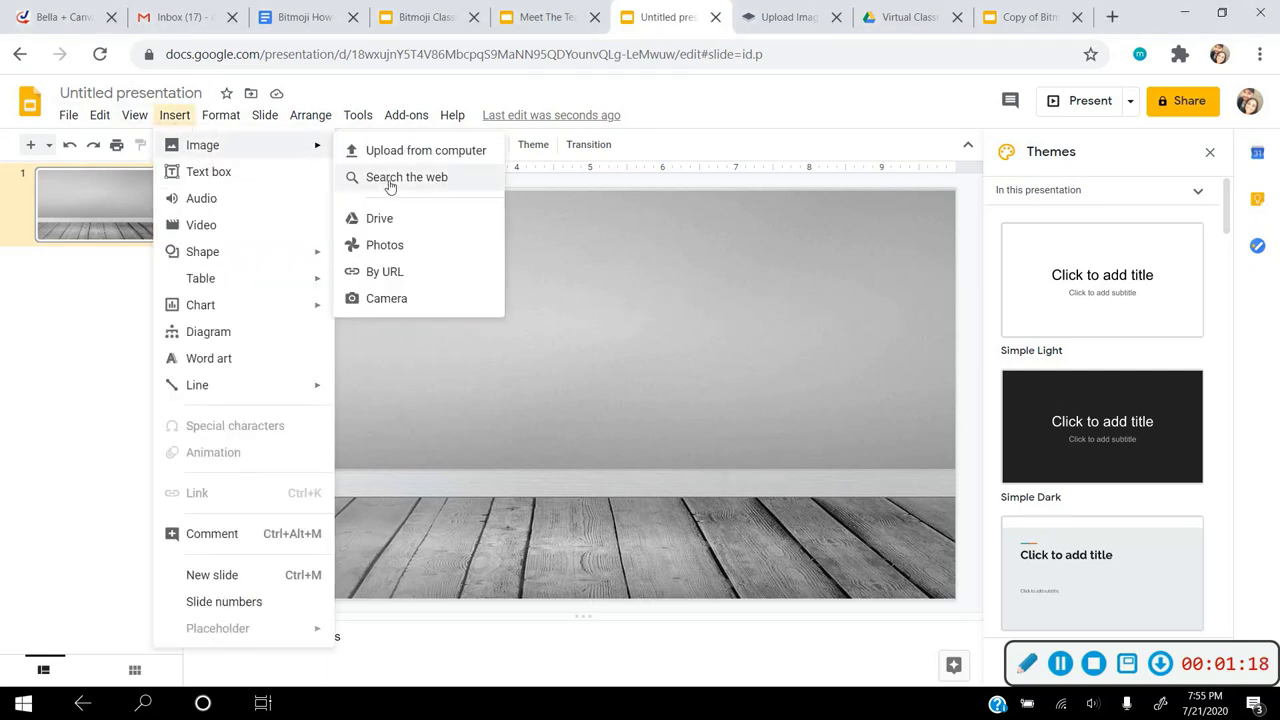
Insert a 'transparent blackboard' web image, nudge it near the top, and shrink it slightly
{"action": "left_click", "coordinate": [605, 242]}
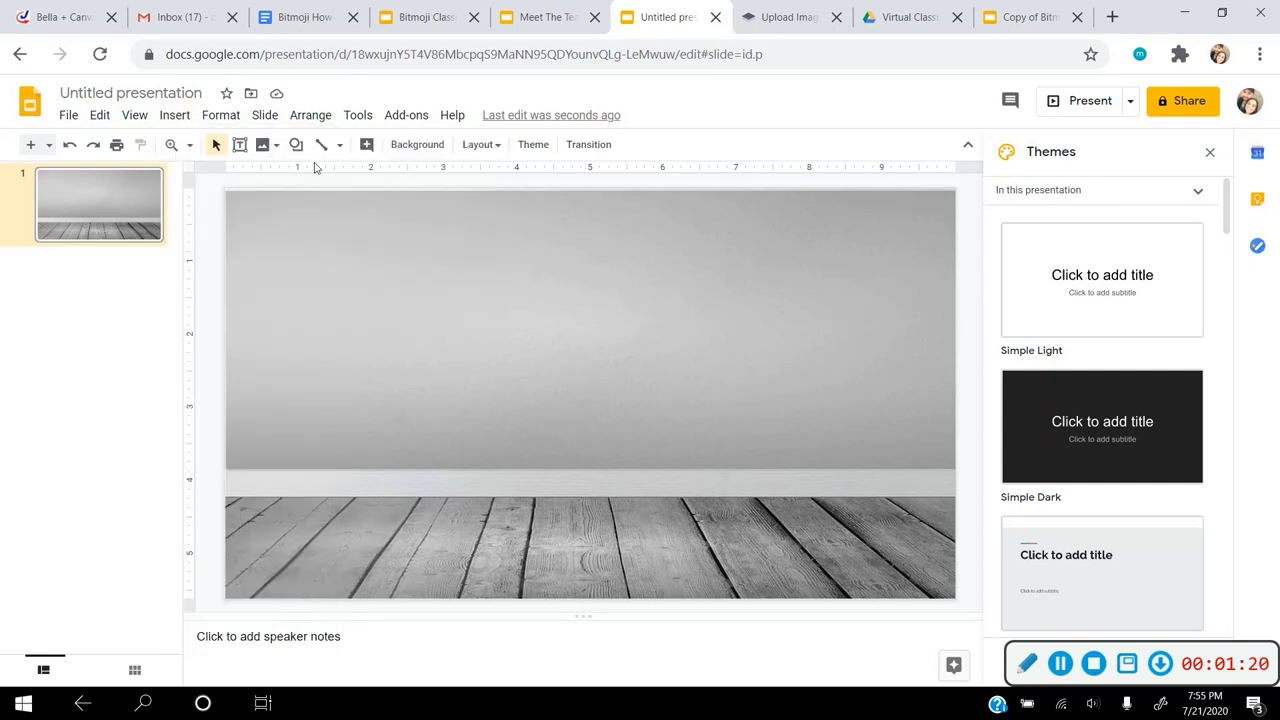
{"action": "left_click", "coordinate": [262, 146]}
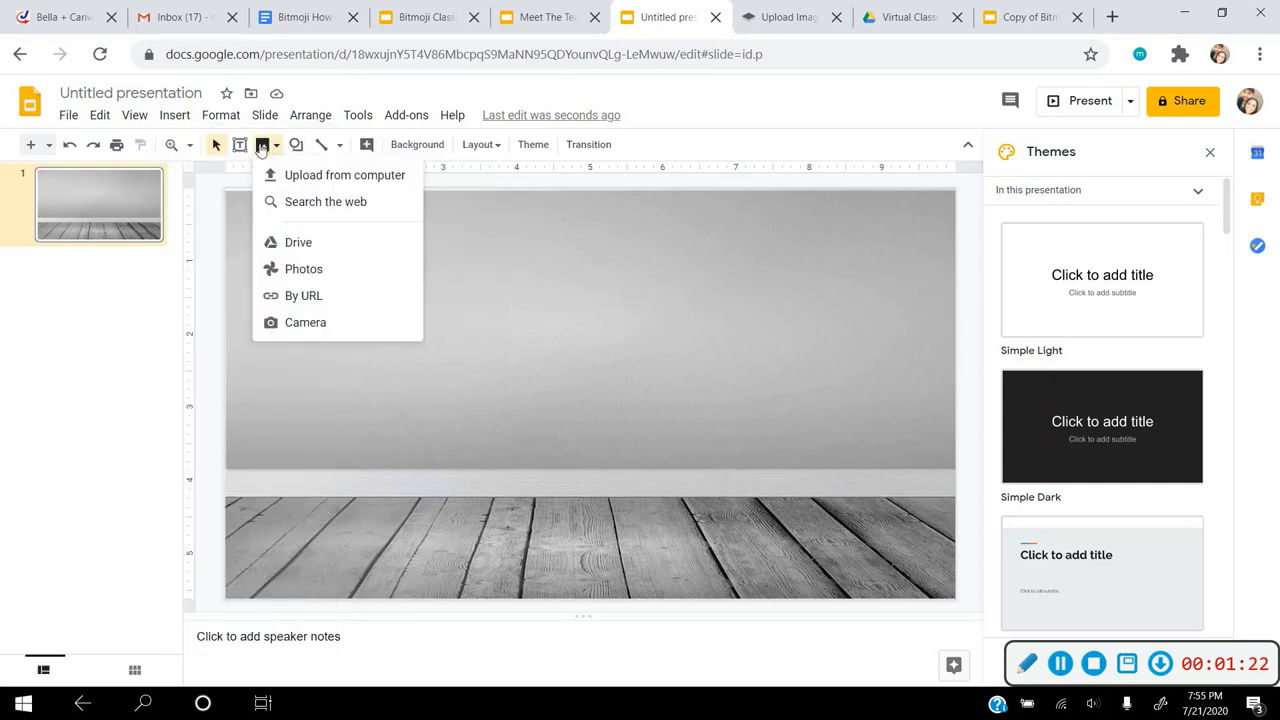
{"action": "left_click", "coordinate": [282, 200]}
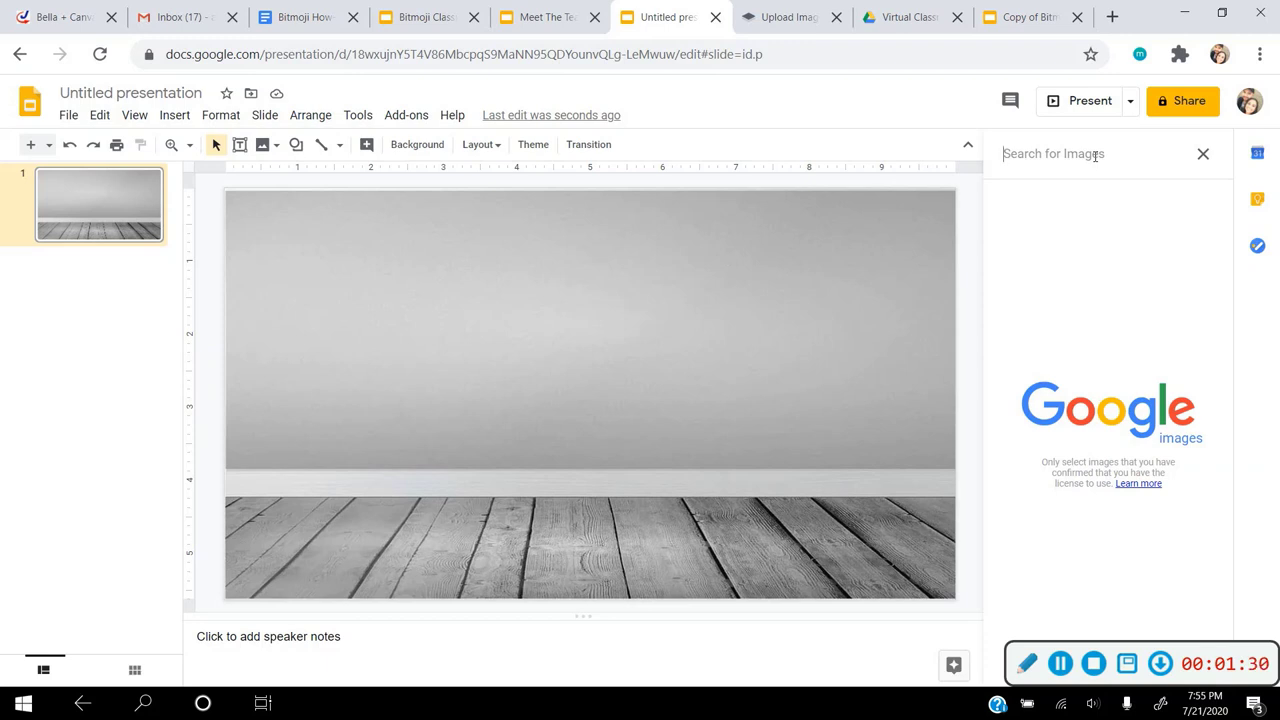
{"action": "type", "text": "transparent "}
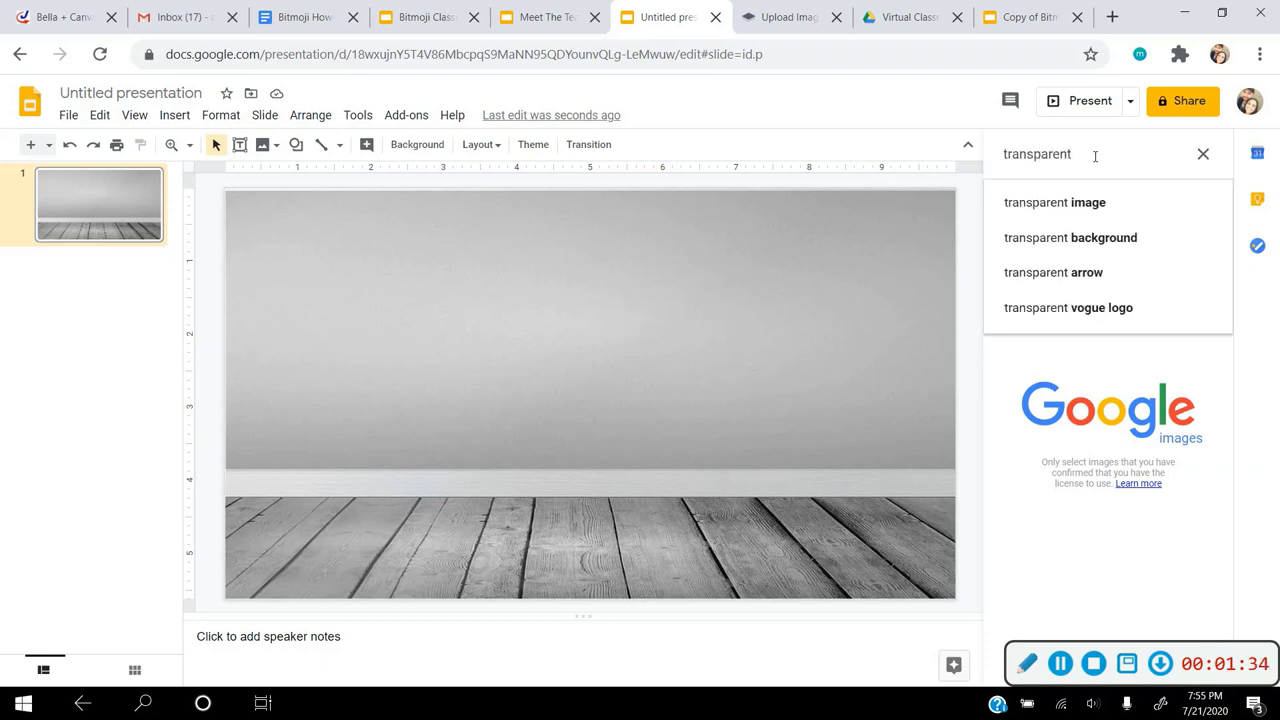
{"action": "type", "text": "blackboar"}
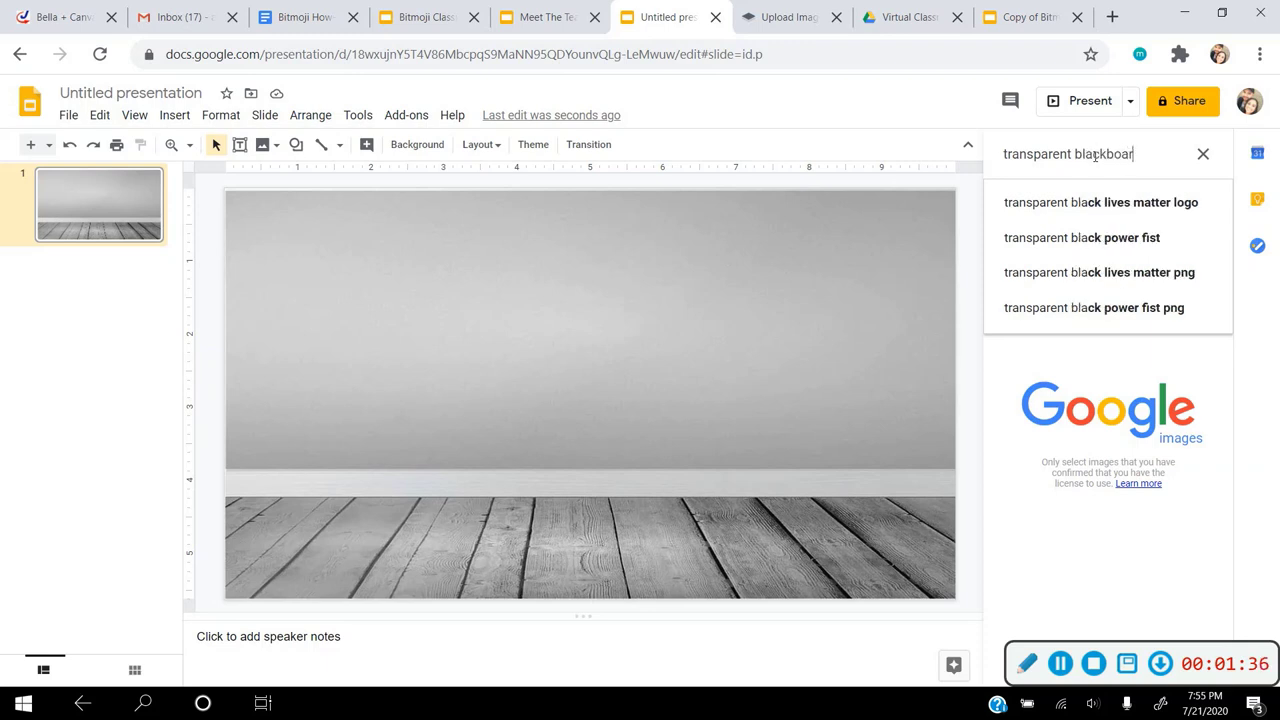
{"action": "type", "text": "d"}
{"action": "key", "text": "Return"}
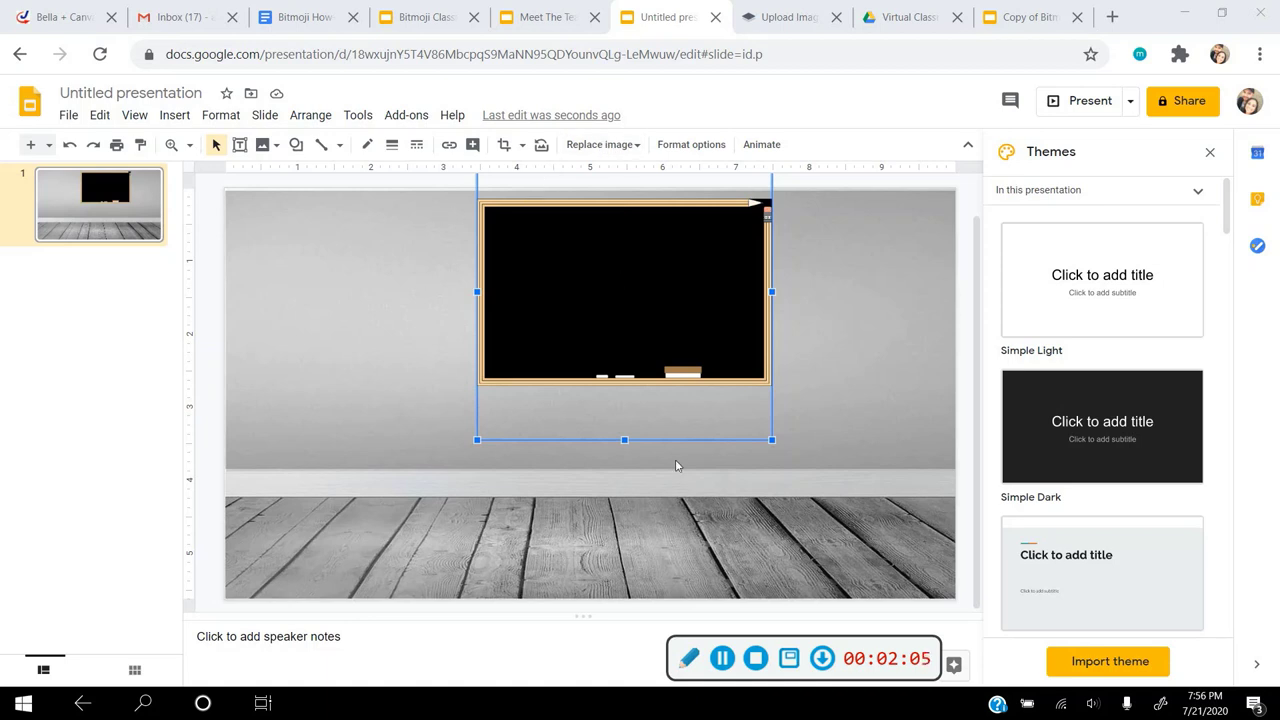
{"action": "left_click_drag", "start_coordinate": [634, 328], "coordinate": [627, 320]}
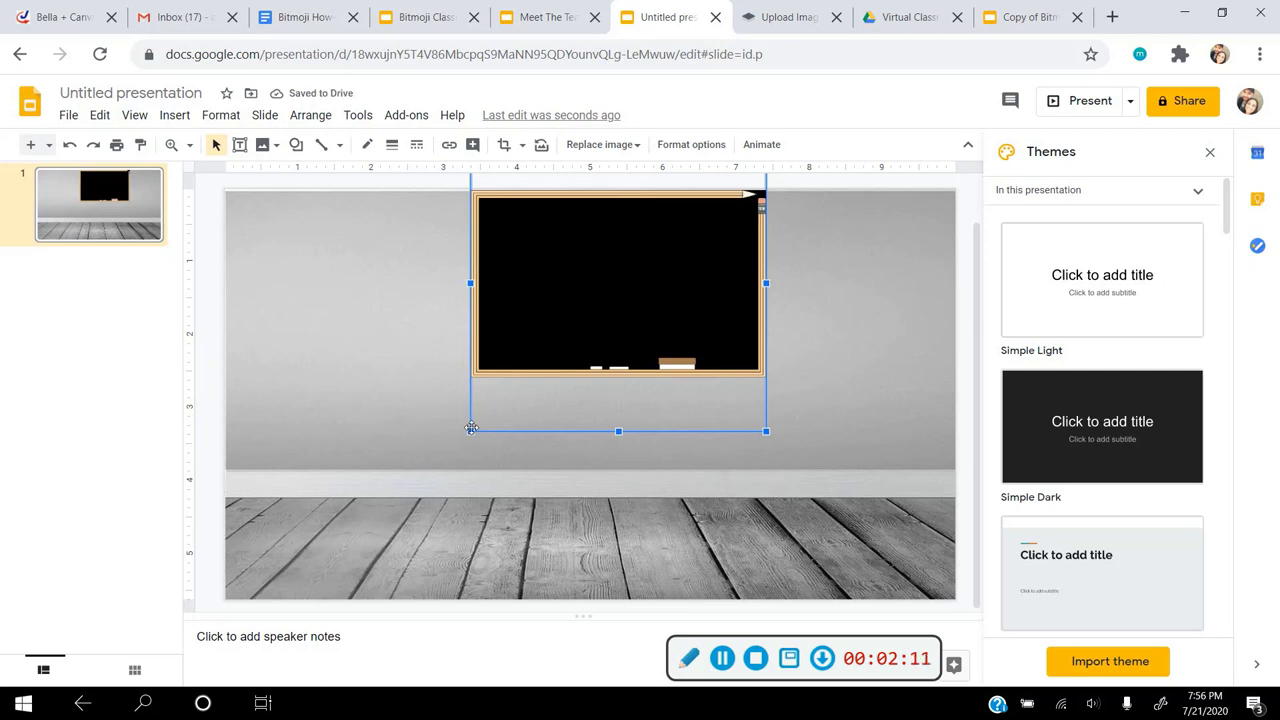
{"action": "left_click_drag", "start_coordinate": [471, 432], "coordinate": [493, 418]}
Insert the zebra rug image from a 'transparent rug' web search
{"action": "left_click", "coordinate": [266, 145]}
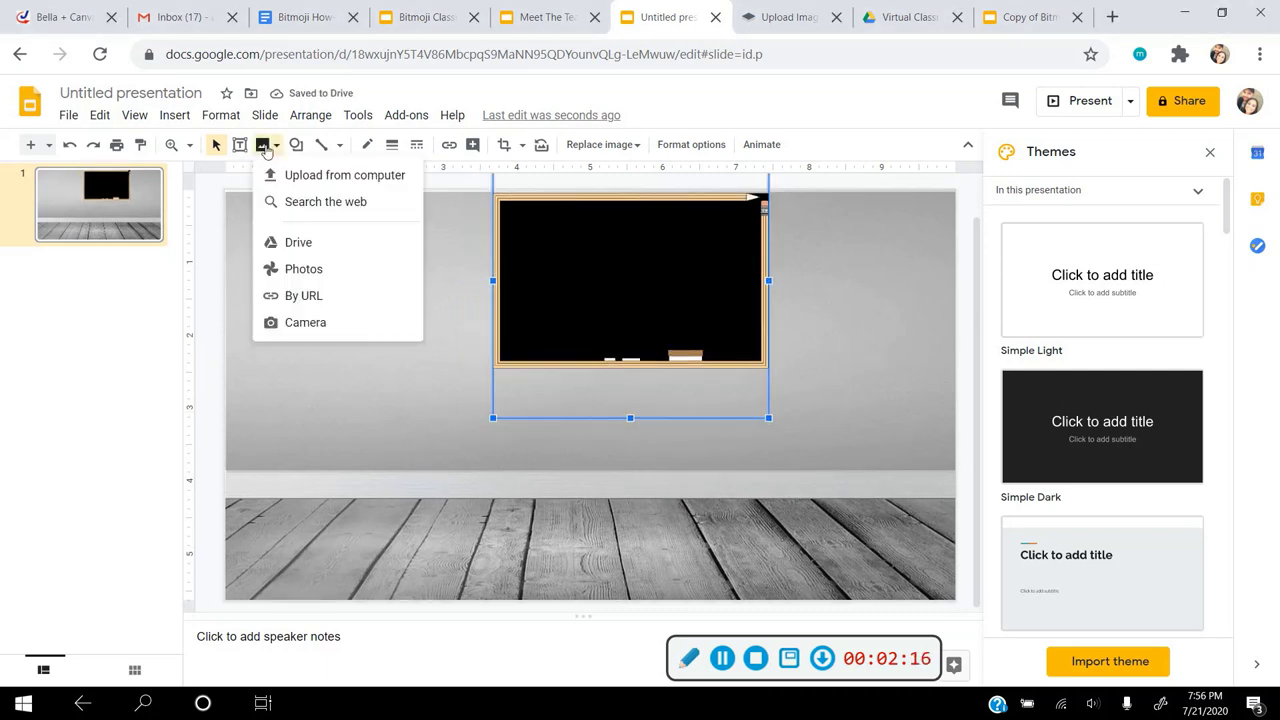
{"action": "left_click", "coordinate": [320, 200]}
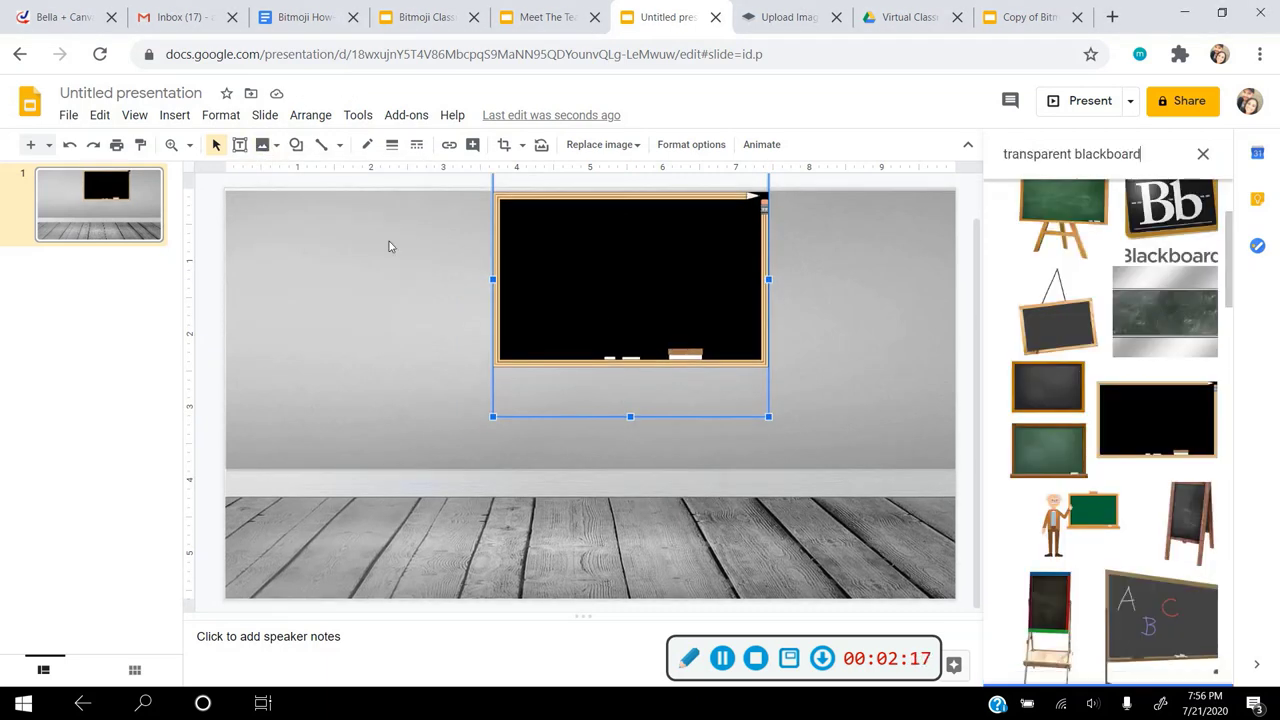
{"action": "double_click", "coordinate": [1135, 154]}
{"action": "type", "text": "rug"}
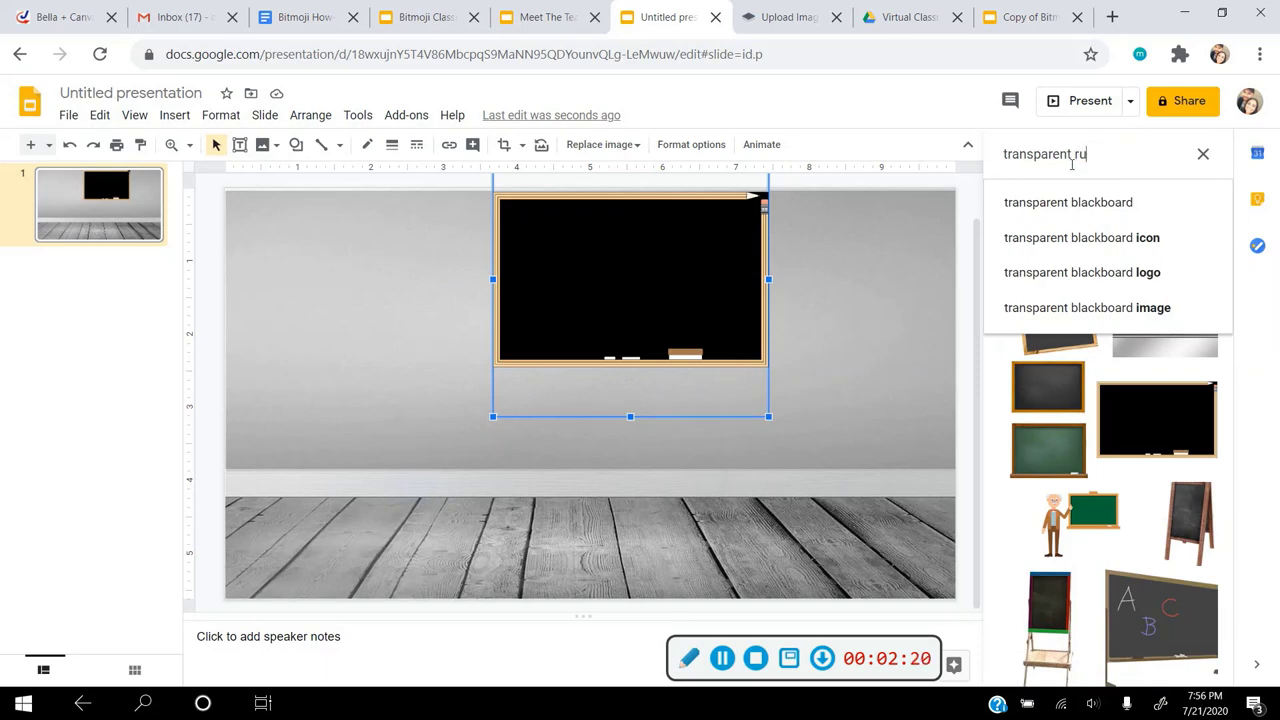
{"action": "key", "text": "Return"}
{"action": "scroll", "coordinate": [1130, 383], "scroll_direction": "down", "scroll_amount": 5}
{"action": "scroll", "coordinate": [1128, 383], "scroll_direction": "down", "scroll_amount": 10}
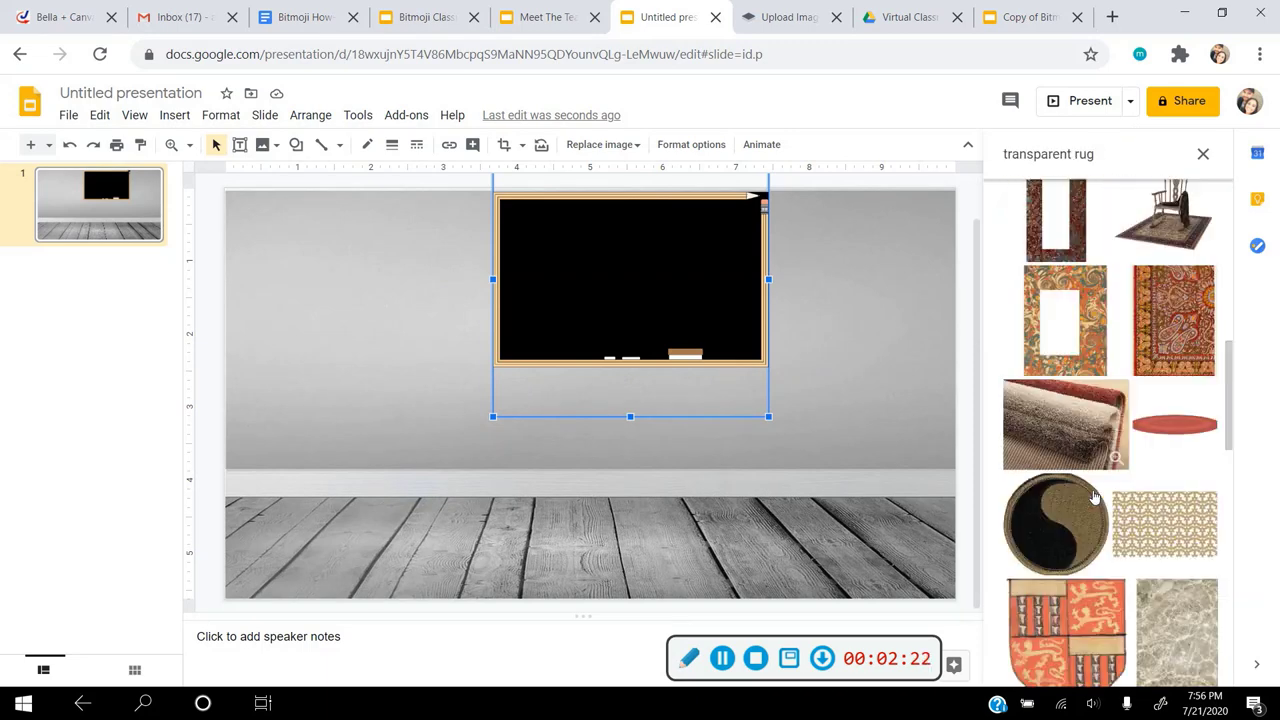
{"action": "scroll", "coordinate": [1130, 510], "scroll_direction": "down", "scroll_amount": 10}
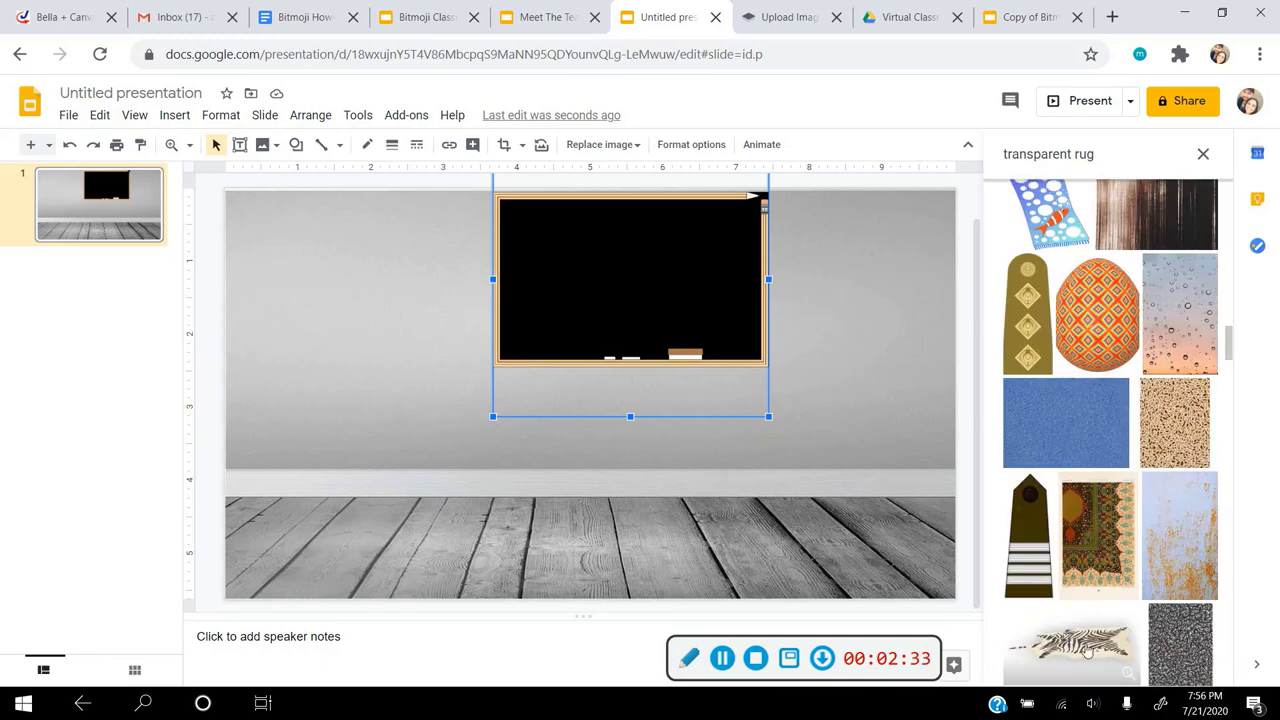
{"action": "left_click", "coordinate": [1085, 652]}
{"action": "left_click", "coordinate": [1195, 668]}
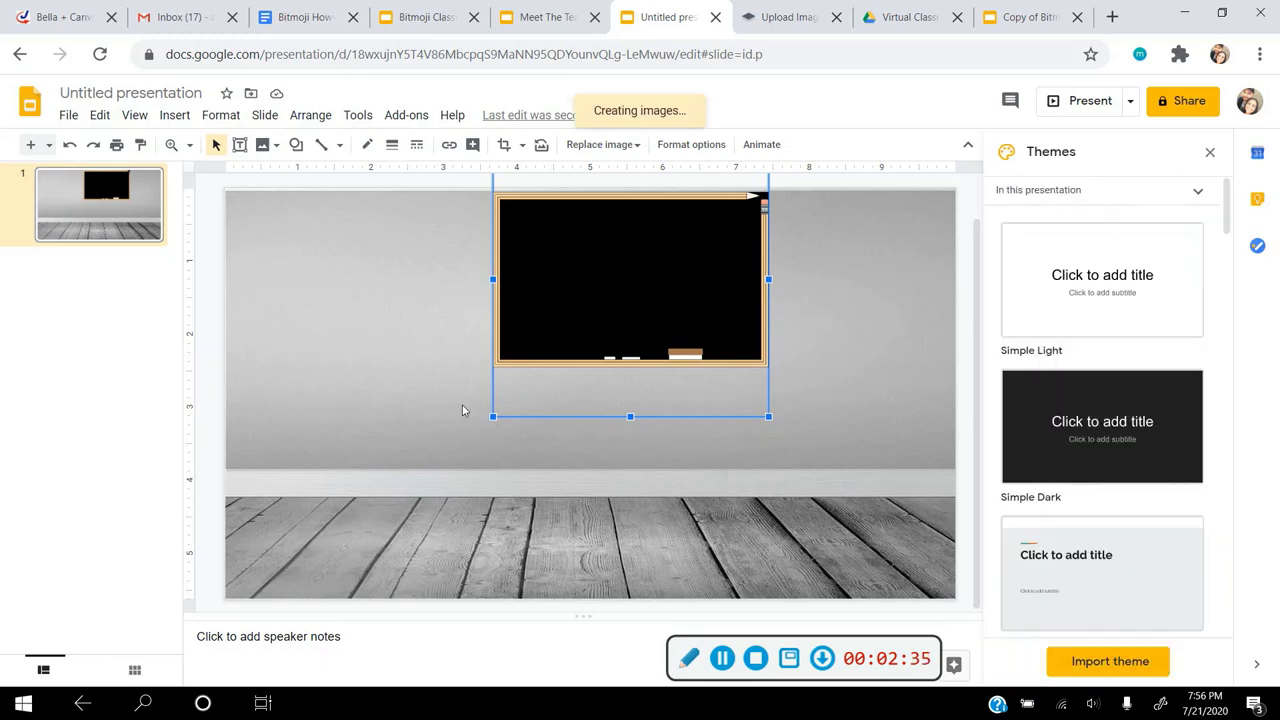
Move the zebra rug onto the wooden floor and enlarge it
{"action": "left_click_drag", "start_coordinate": [550, 468], "coordinate": [806, 405]}
{"action": "left_click_drag", "start_coordinate": [631, 516], "coordinate": [609, 550]}
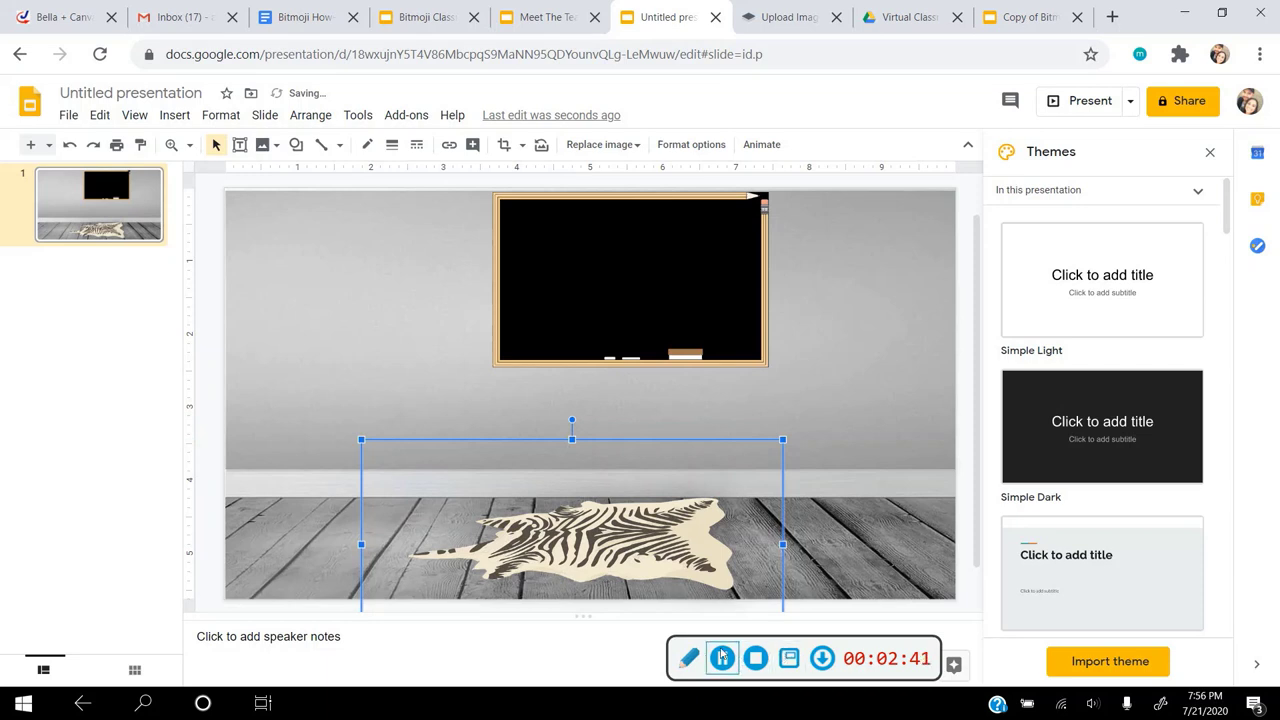
{"action": "left_click", "coordinate": [263, 145]}
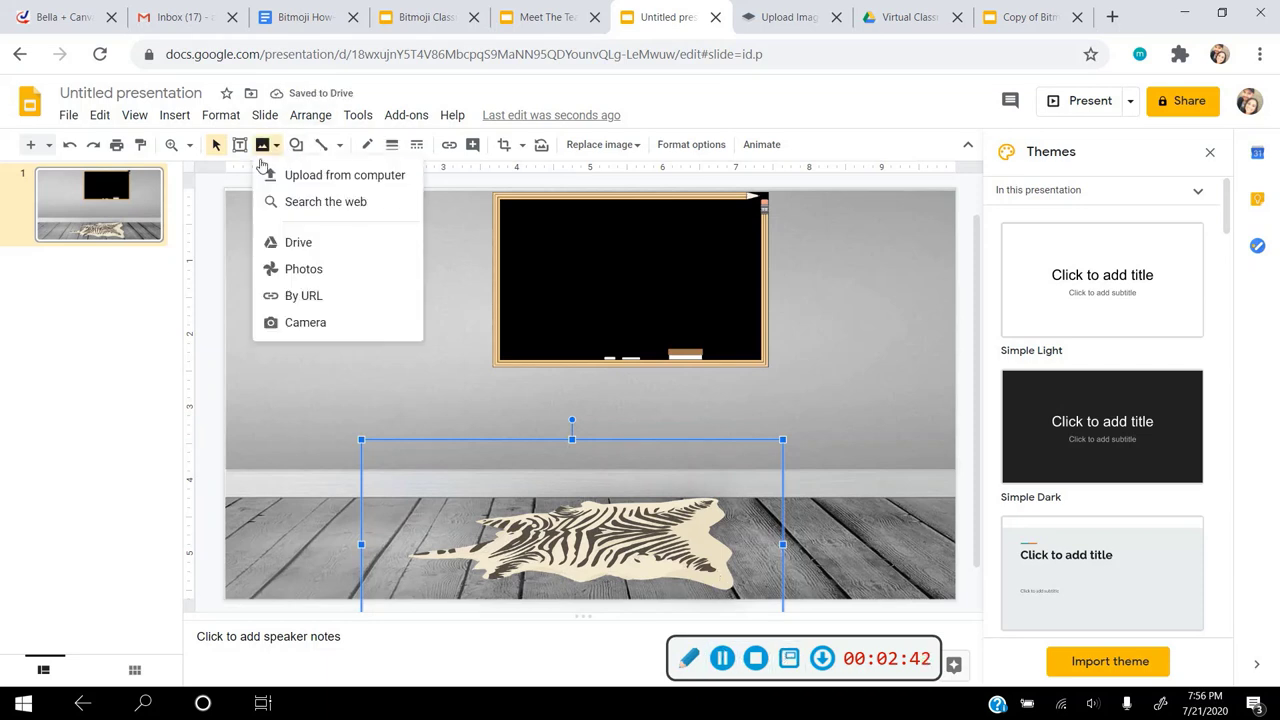
Insert the potted plant image from a 'transparent plant' web search
{"action": "left_click", "coordinate": [296, 203]}
{"action": "left_click", "coordinate": [1080, 154]}
{"action": "double_click", "coordinate": [1082, 154]}
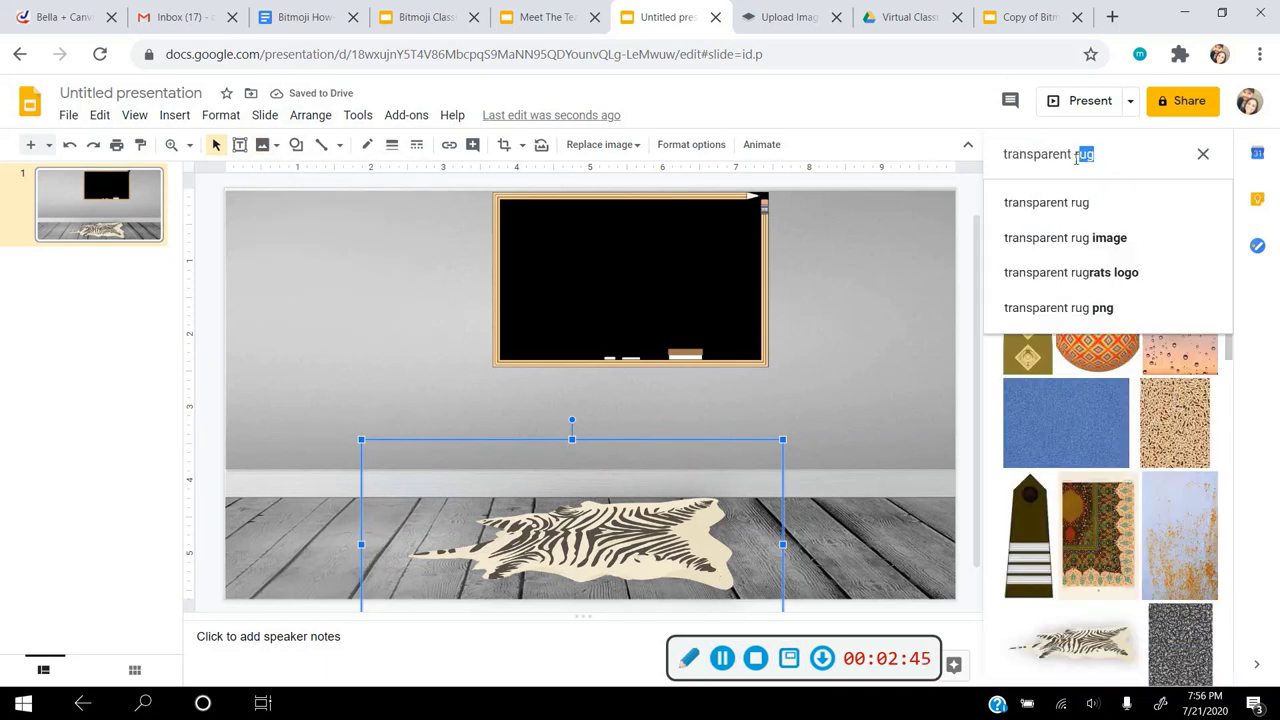
{"action": "type", "text": "plant"}
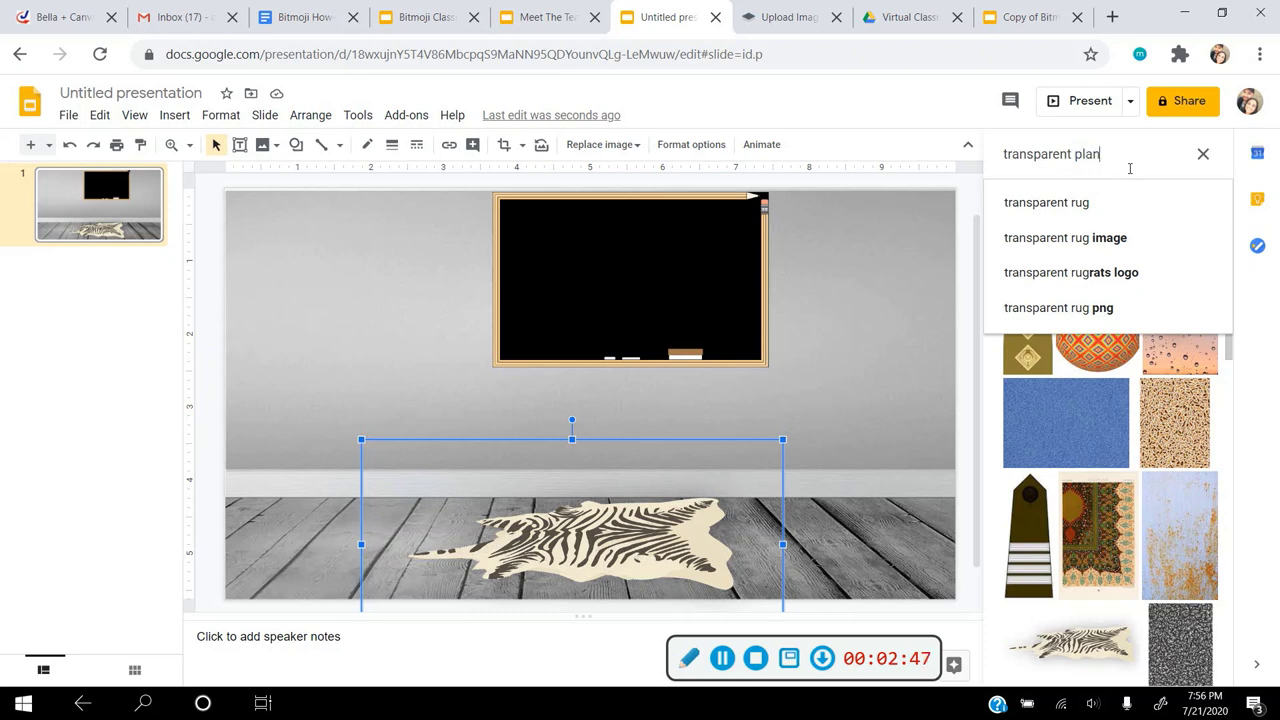
{"action": "key", "text": "Return"}
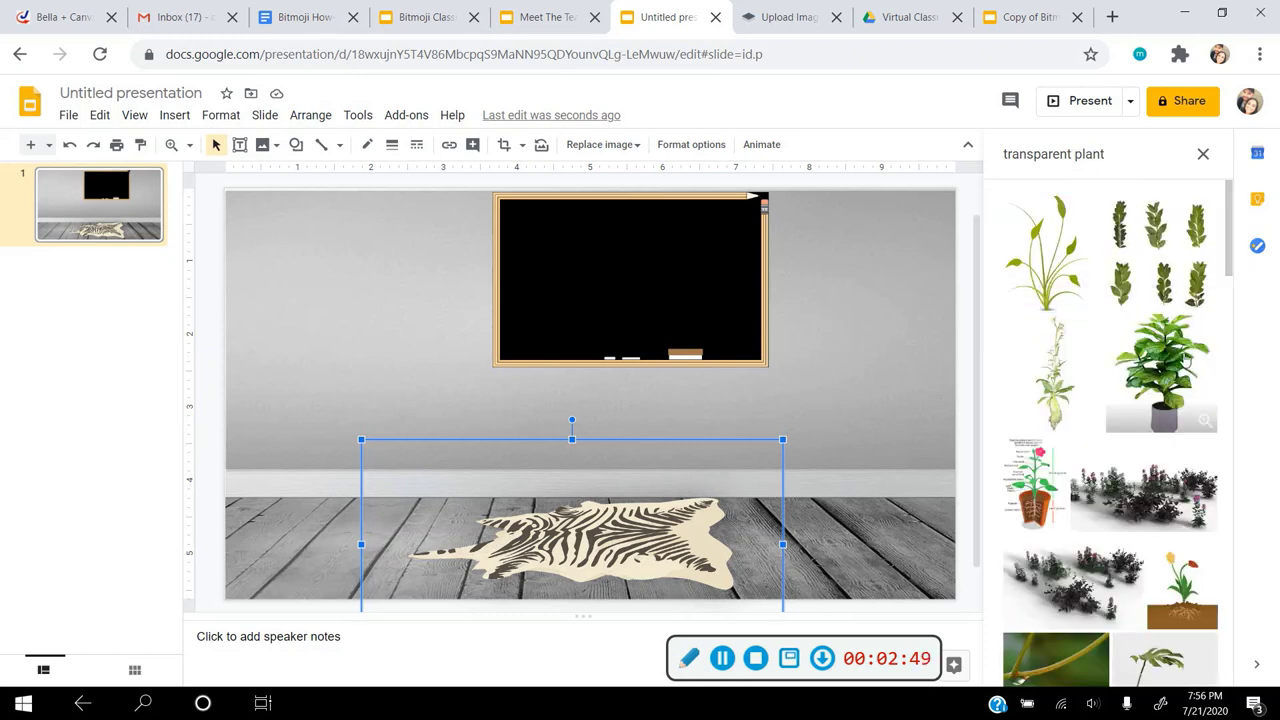
{"action": "left_click", "coordinate": [1163, 370]}
{"action": "left_click", "coordinate": [1190, 665]}
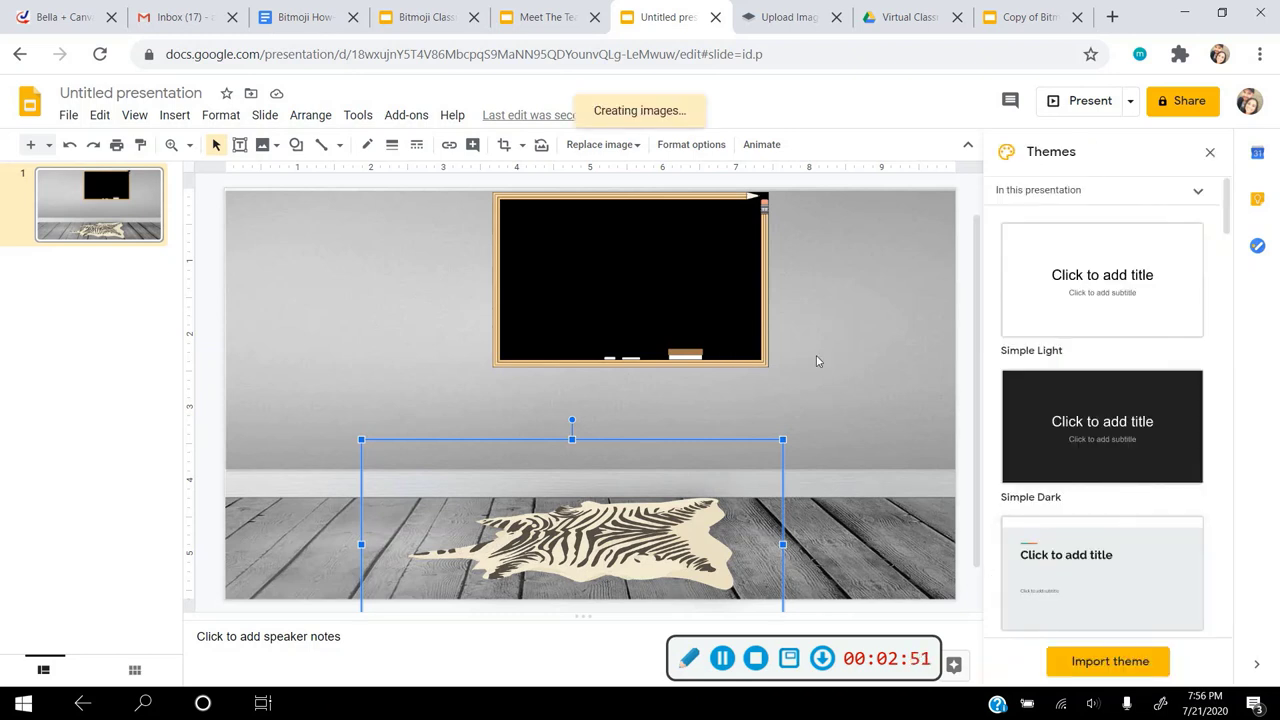
Shrink the plant and stand it on the floor right of the blackboard
{"action": "left_click_drag", "start_coordinate": [367, 360], "coordinate": [815, 452]}
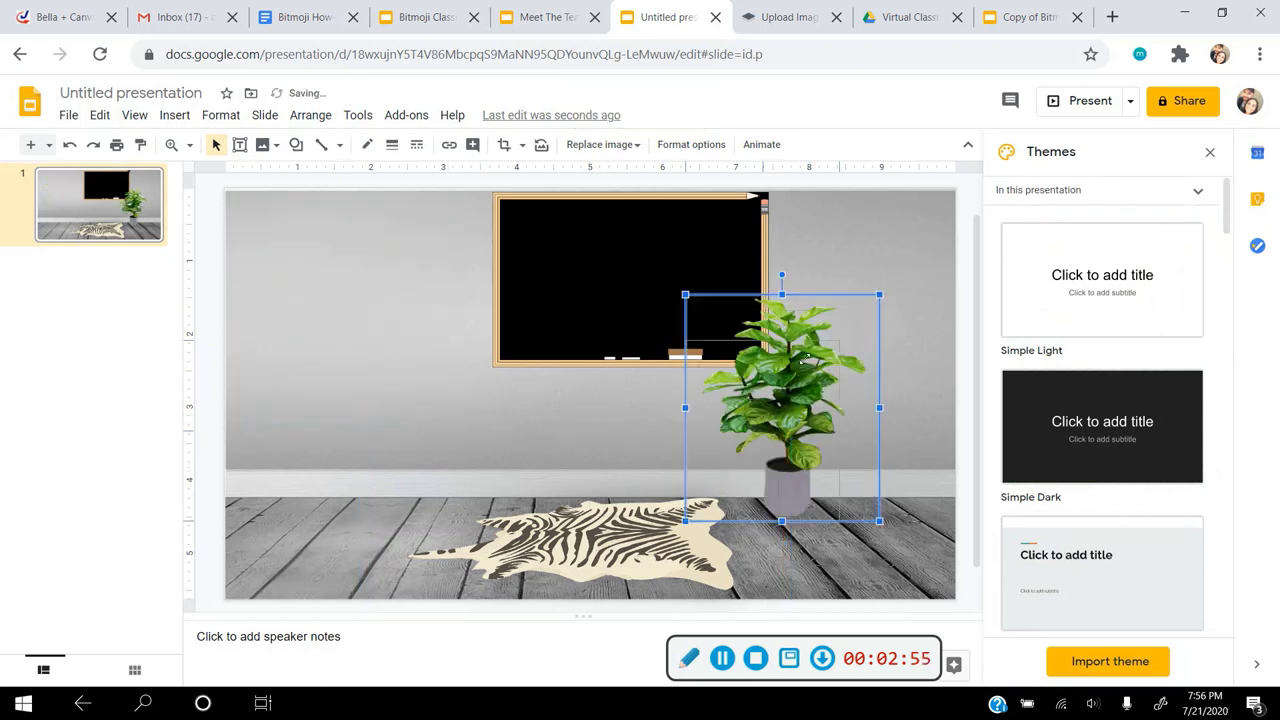
{"action": "left_click_drag", "start_coordinate": [879, 295], "coordinate": [820, 366]}
{"action": "left_click_drag", "start_coordinate": [750, 446], "coordinate": [813, 451]}
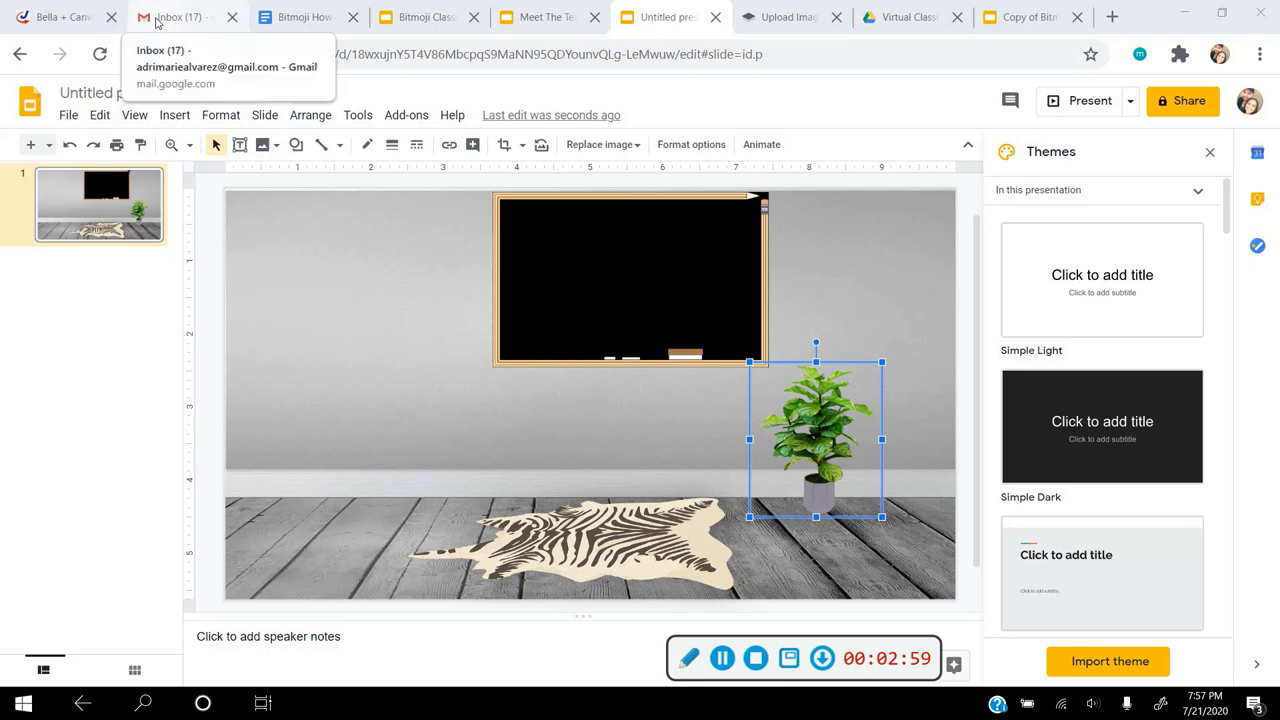
{"action": "left_click", "coordinate": [263, 145]}
Insert the gold shelf image from a 'transparent shelf' web search
{"action": "left_click", "coordinate": [320, 201]}
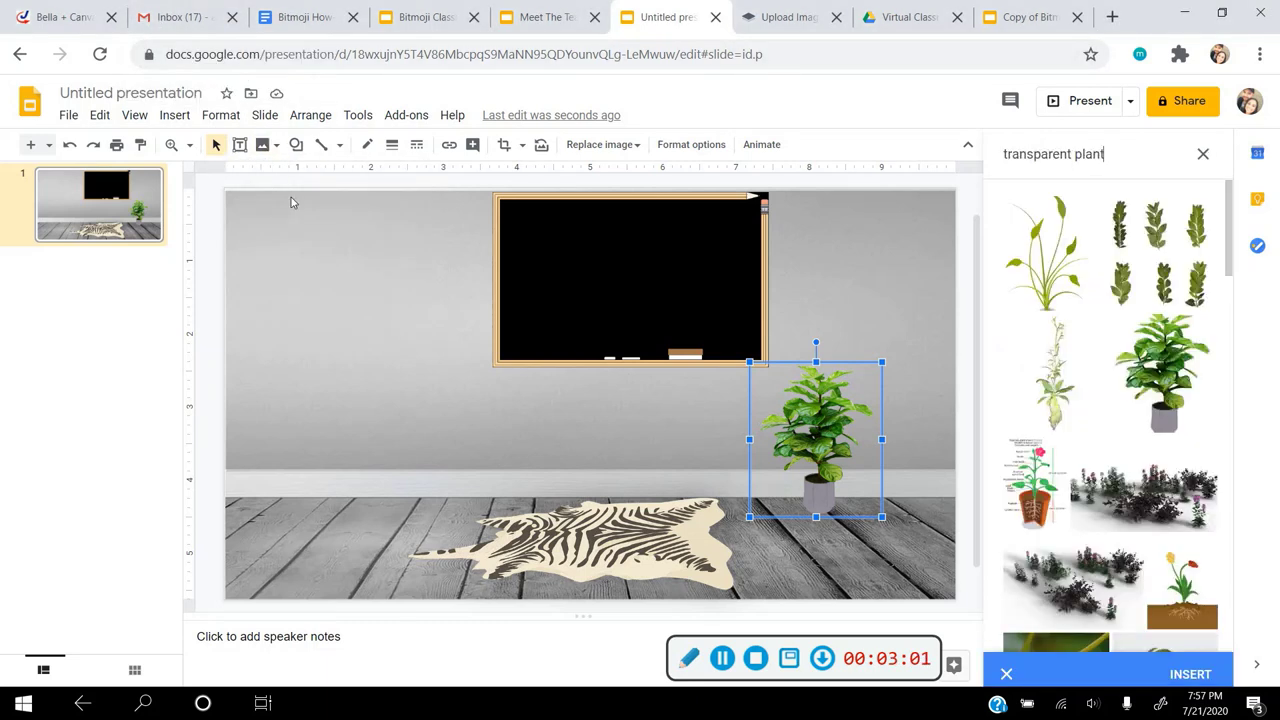
{"action": "key", "text": "BackSpace"}
{"action": "key", "text": "BackSpace"}
{"action": "key", "text": "BackSpace"}
{"action": "key", "text": "BackSpace"}
{"action": "key", "text": "BackSpace"}
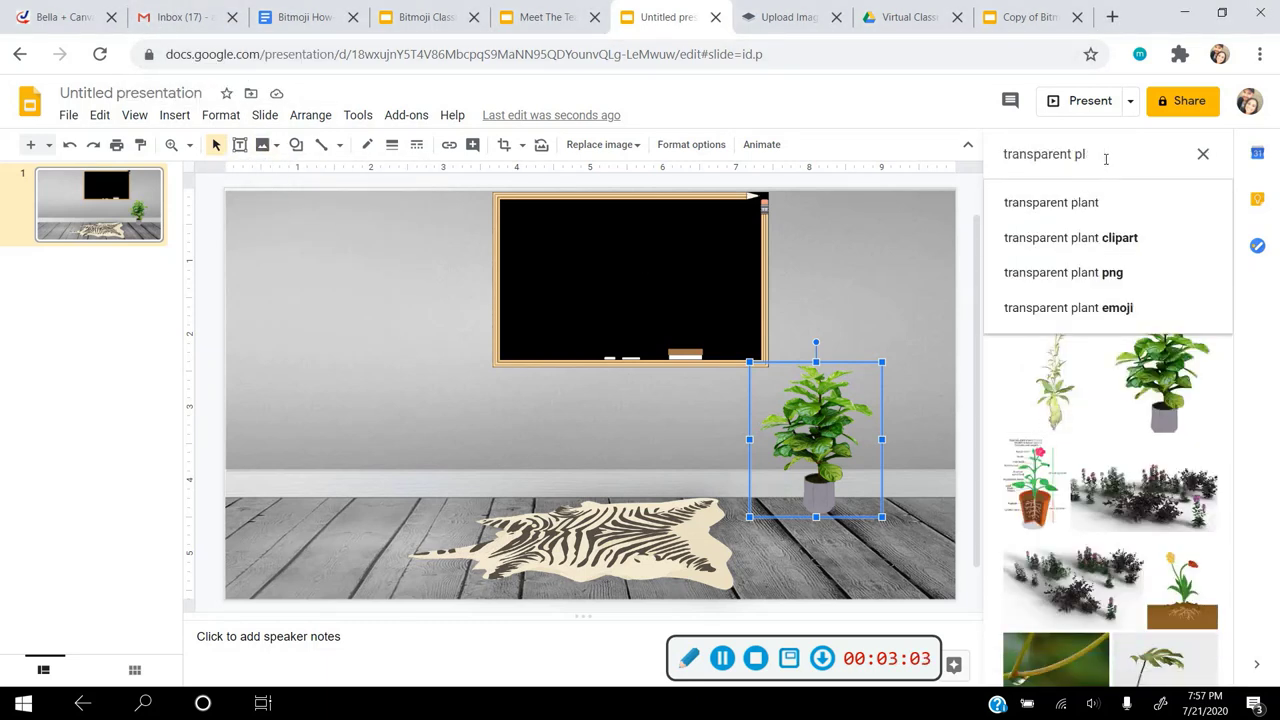
{"action": "type", "text": "shelf"}
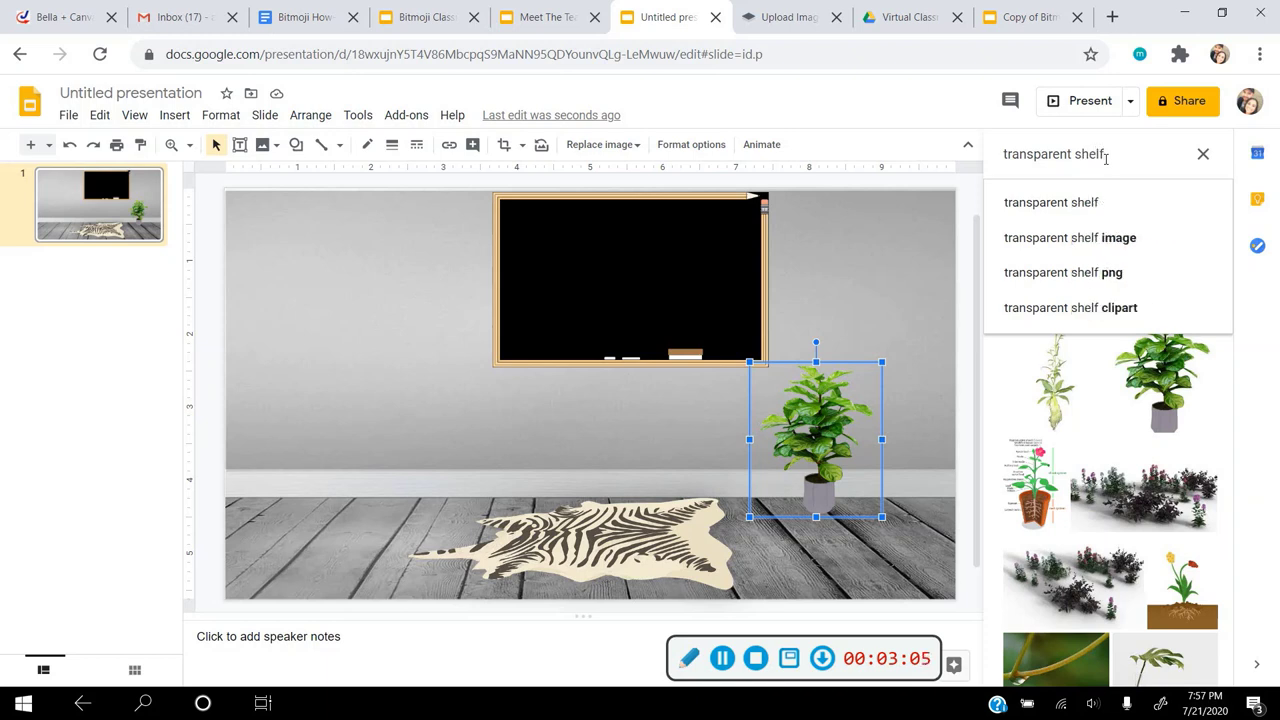
{"action": "key", "text": "Return"}
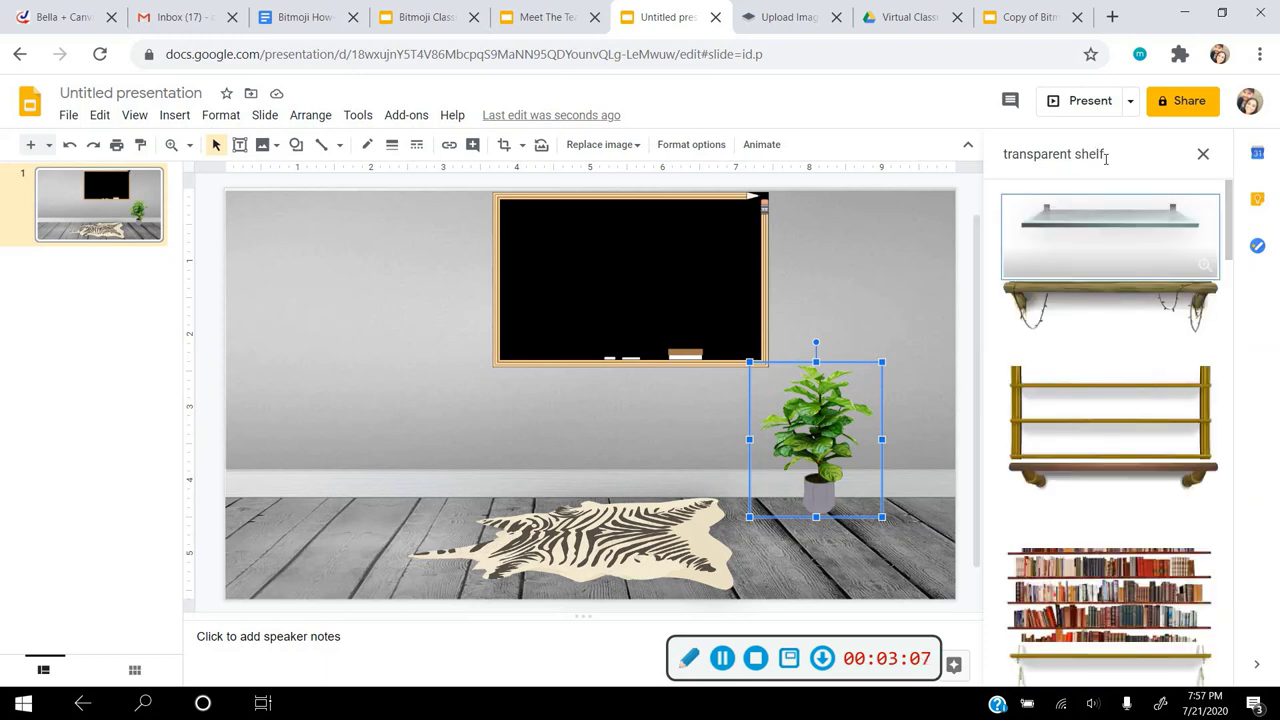
{"action": "left_click", "coordinate": [1108, 388]}
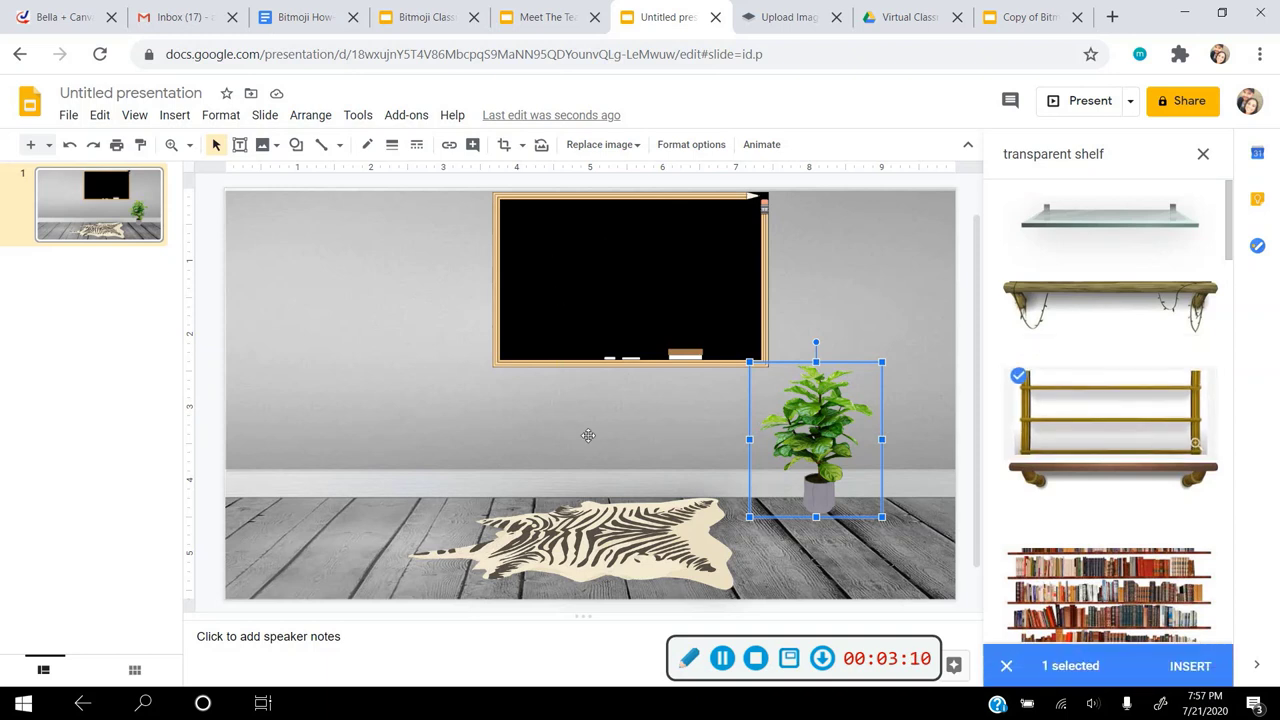
{"action": "left_click", "coordinate": [1188, 666]}
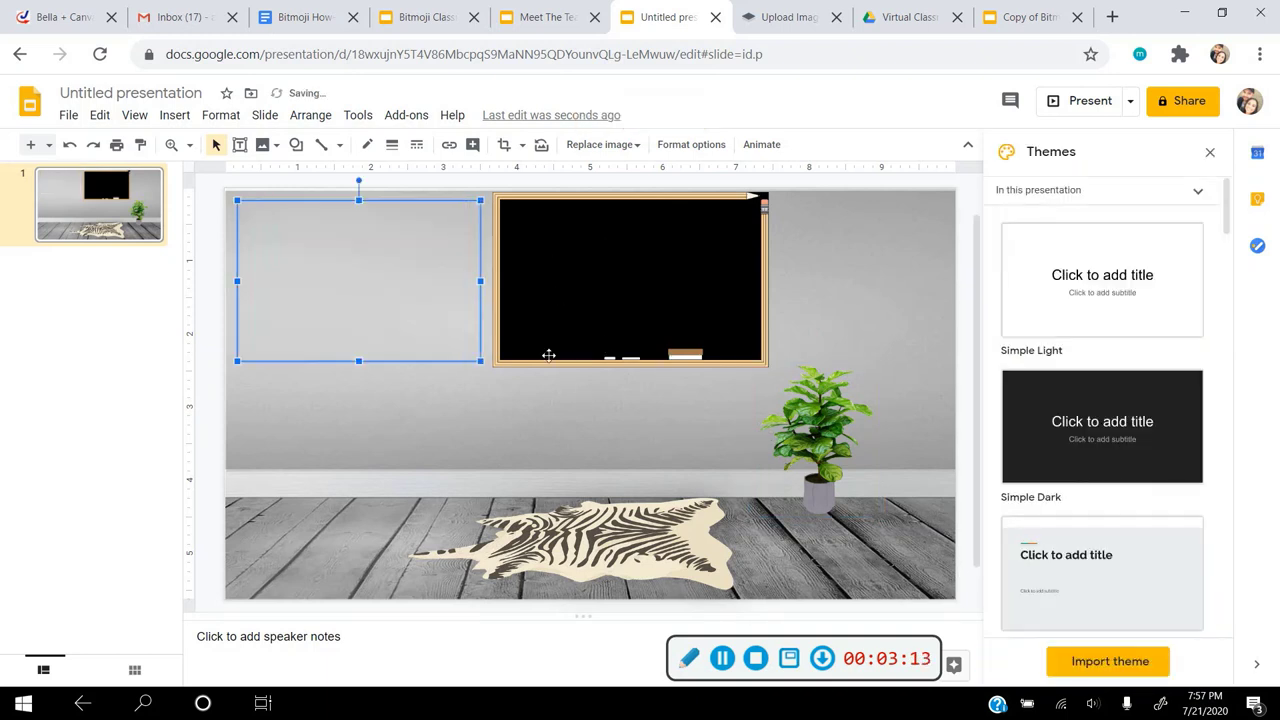
Place the shelf on the left floor, stretch it taller, then switch to Meet The Teacher
{"action": "left_click_drag", "start_coordinate": [337, 420], "coordinate": [340, 424]}
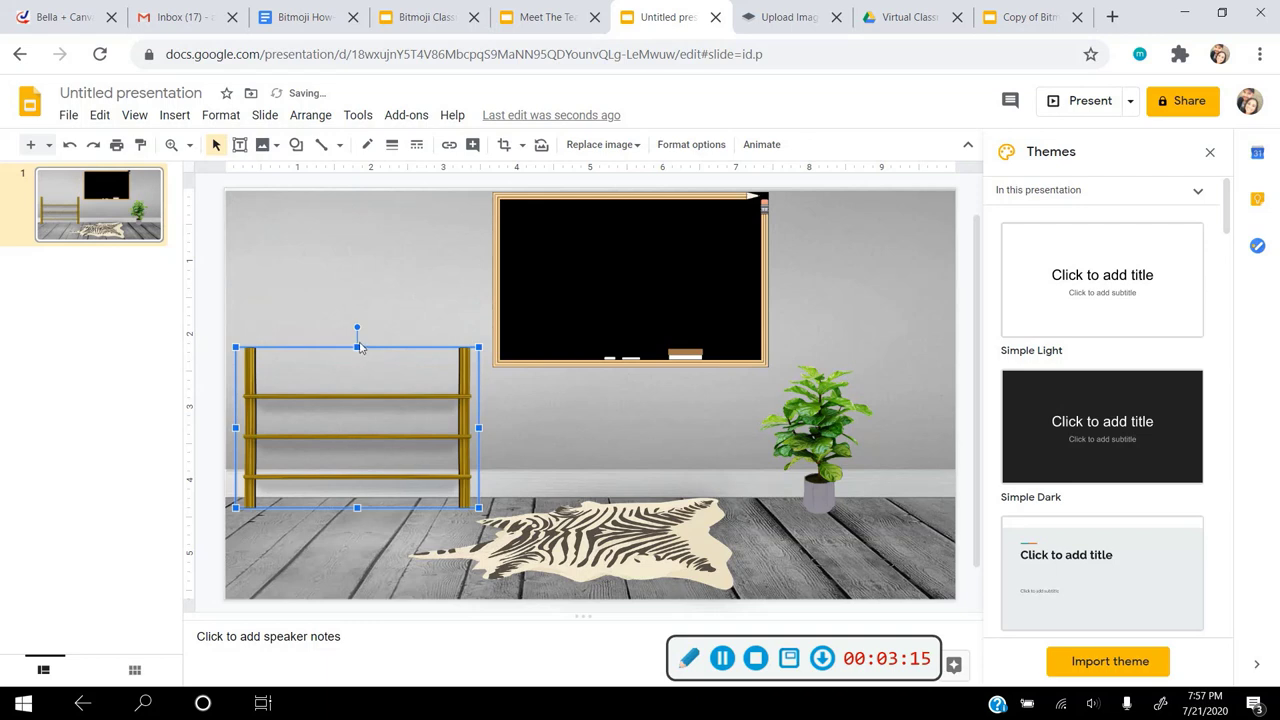
{"action": "left_click_drag", "start_coordinate": [357, 347], "coordinate": [360, 276]}
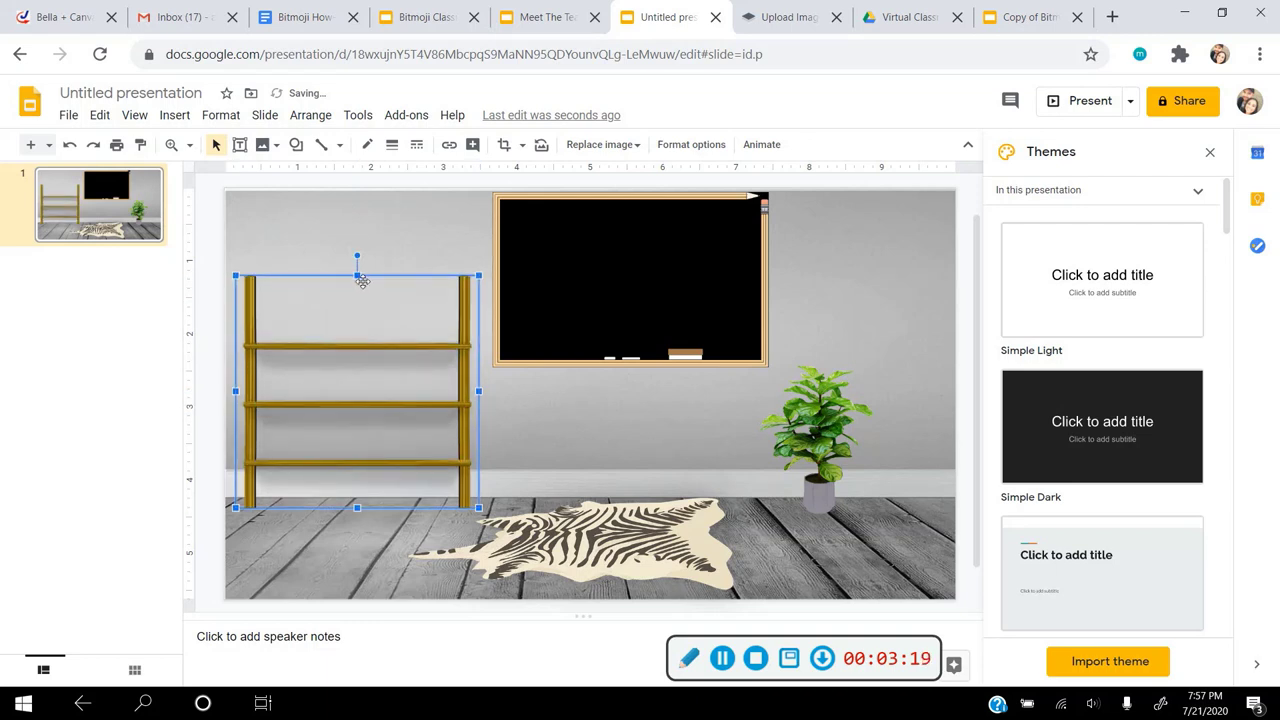
{"action": "left_click", "coordinate": [533, 7]}
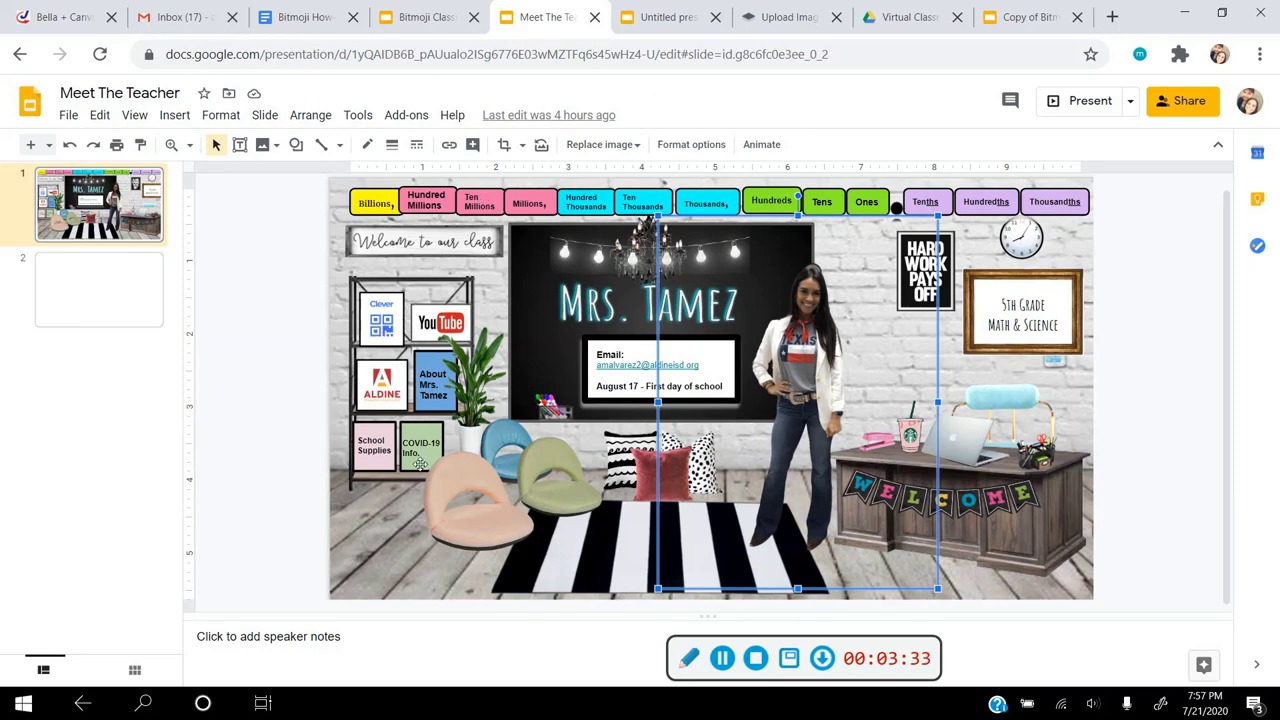
Return to the Untitled presentation's classroom slide from the Meet The Teacher example
{"action": "left_click", "coordinate": [662, 17]}
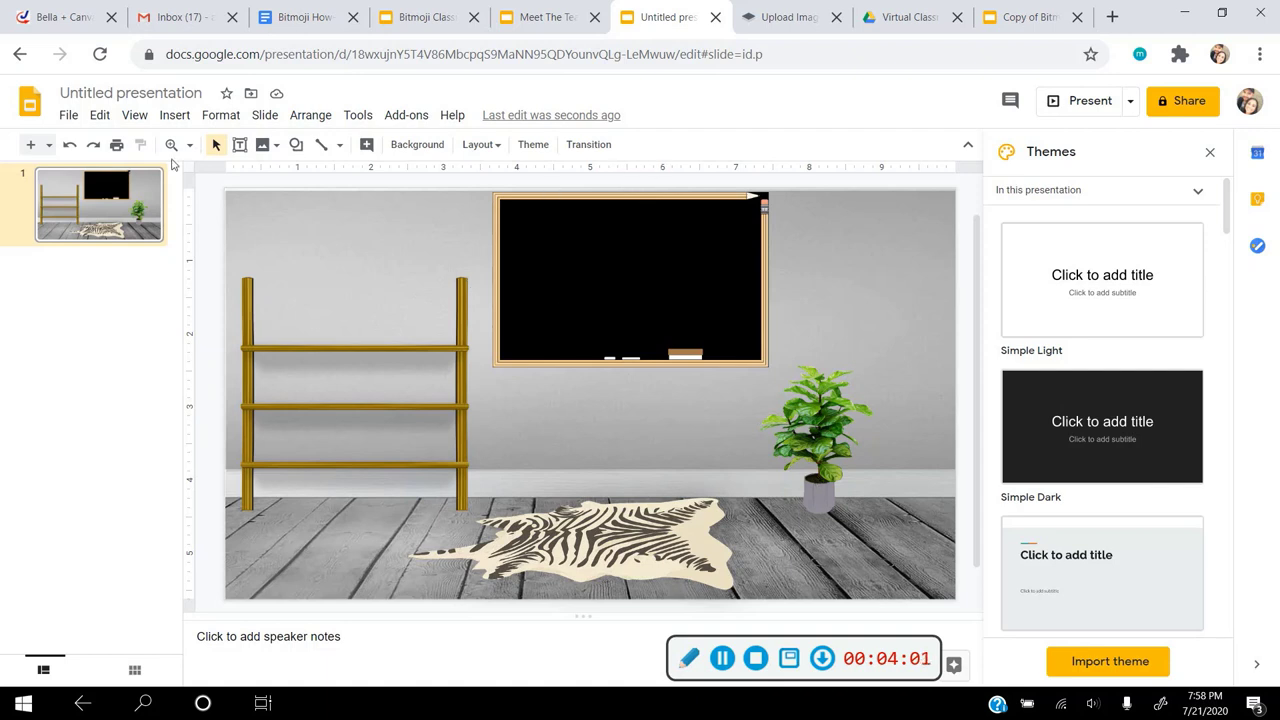
Download the current slide as a JPEG image and open the downloaded file
{"action": "left_click", "coordinate": [69, 117]}
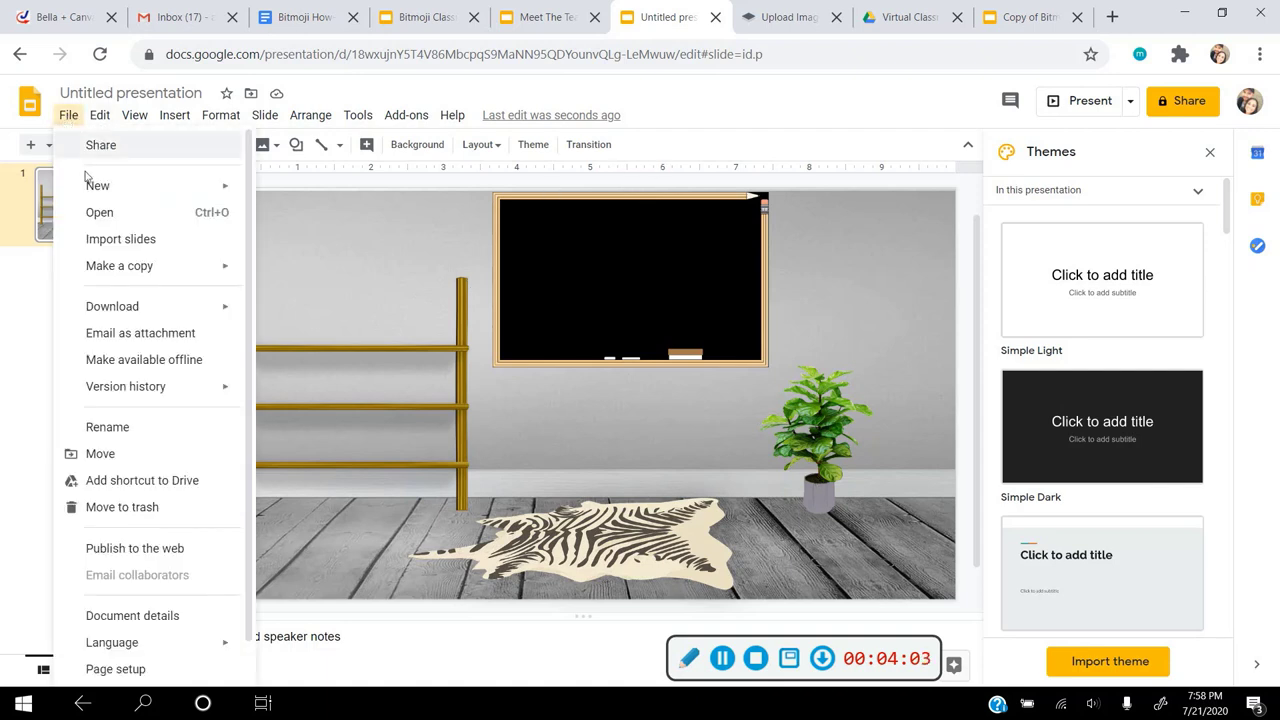
{"action": "mouse_move", "coordinate": [118, 310]}
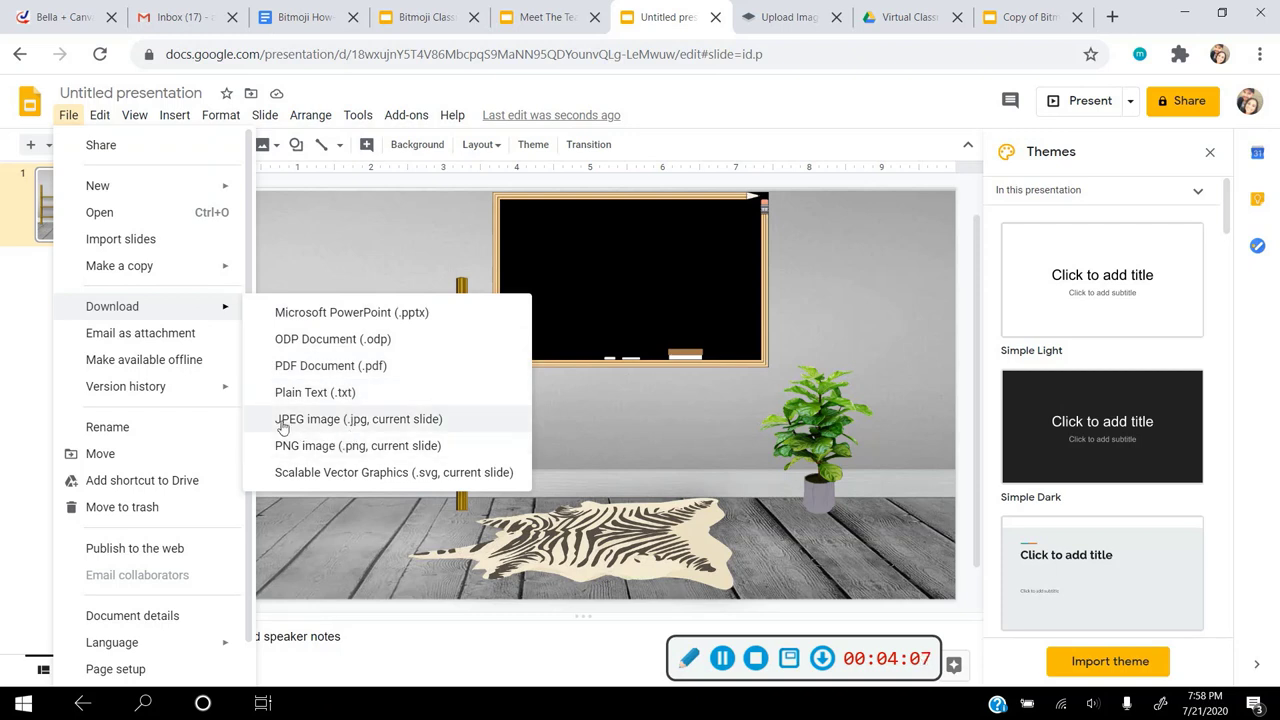
{"action": "left_click", "coordinate": [465, 422]}
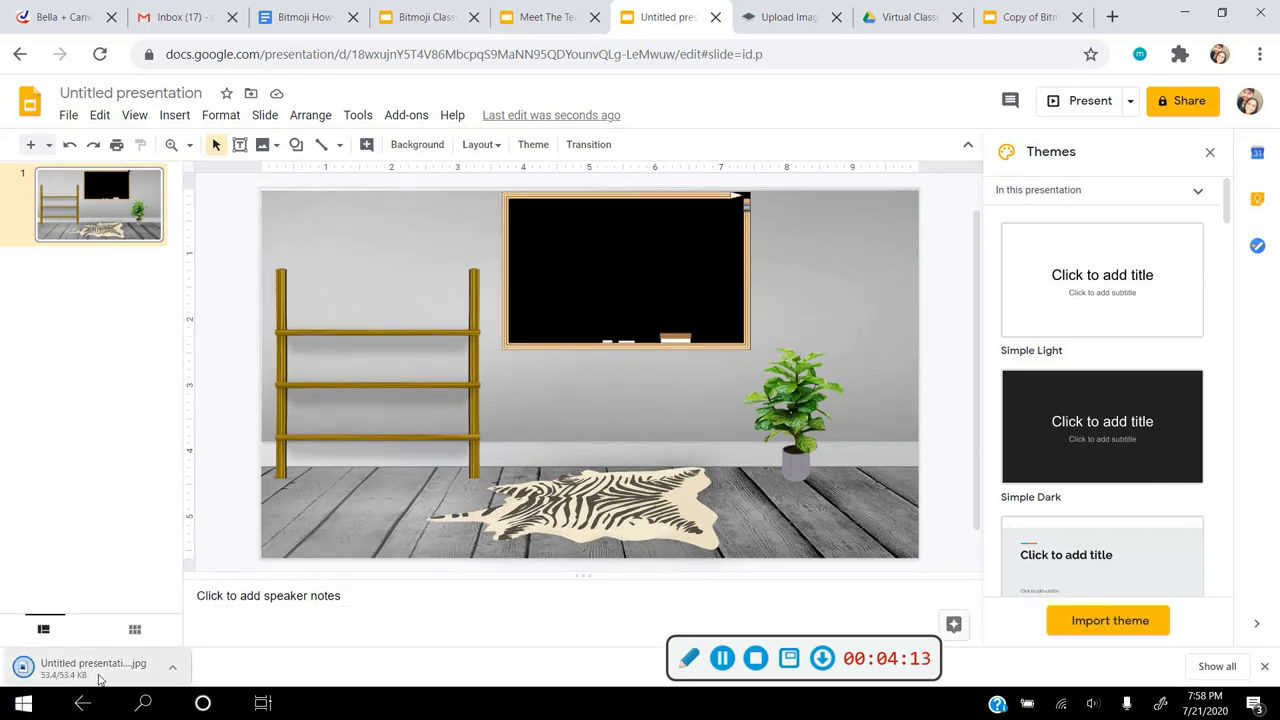
{"action": "left_click", "coordinate": [95, 668]}
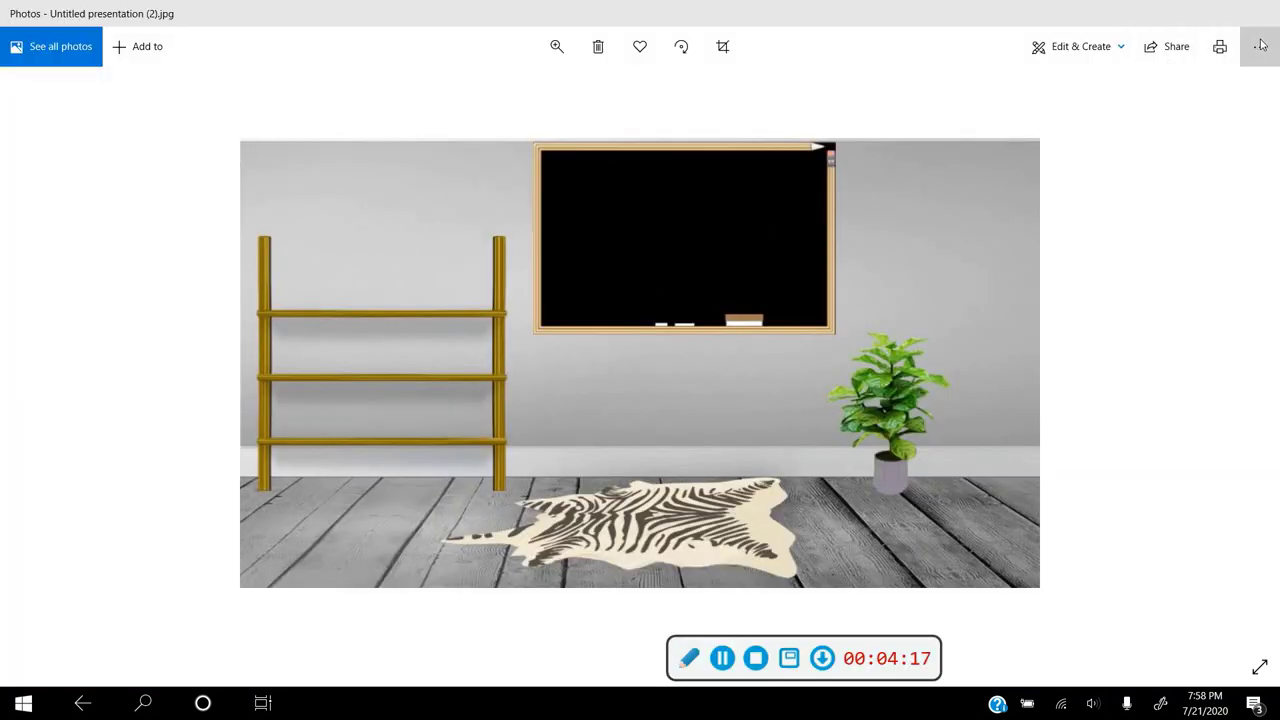
Save a copy of the photo as 'background class demo.jpg', replacing the existing file
{"action": "left_click", "coordinate": [1260, 46]}
{"action": "left_click", "coordinate": [1212, 108]}
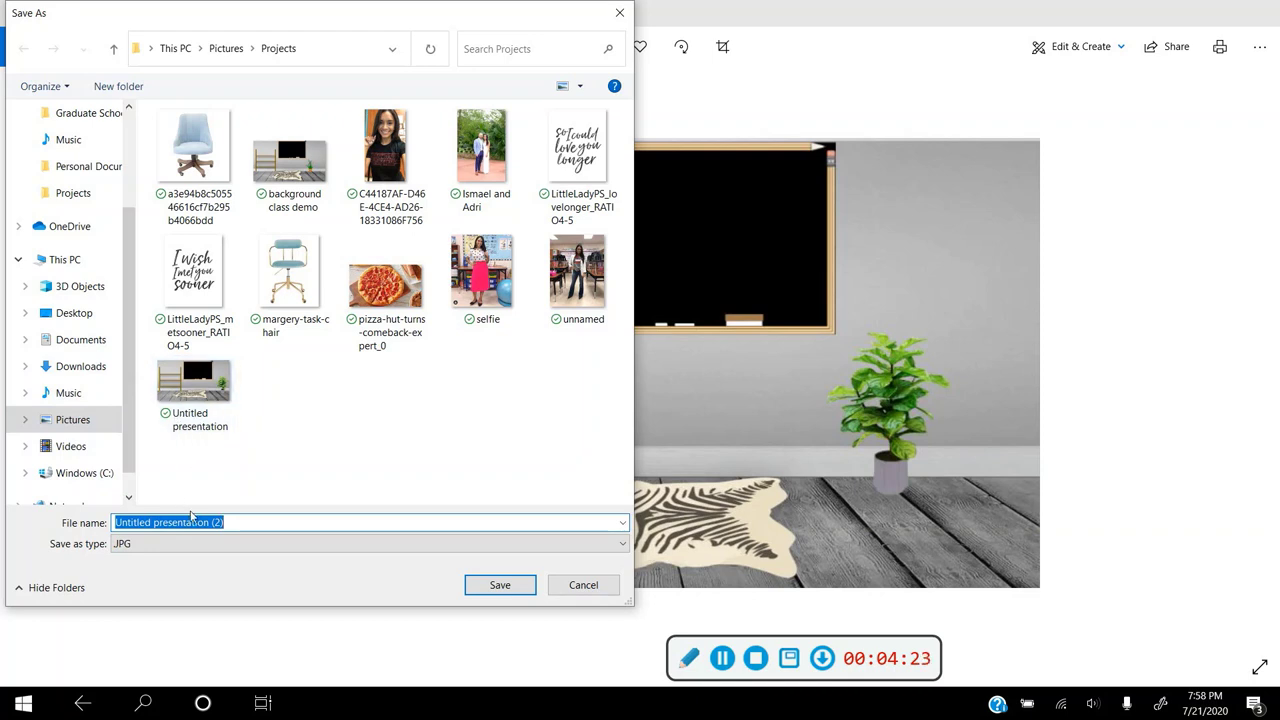
{"action": "type", "text": "backg"}
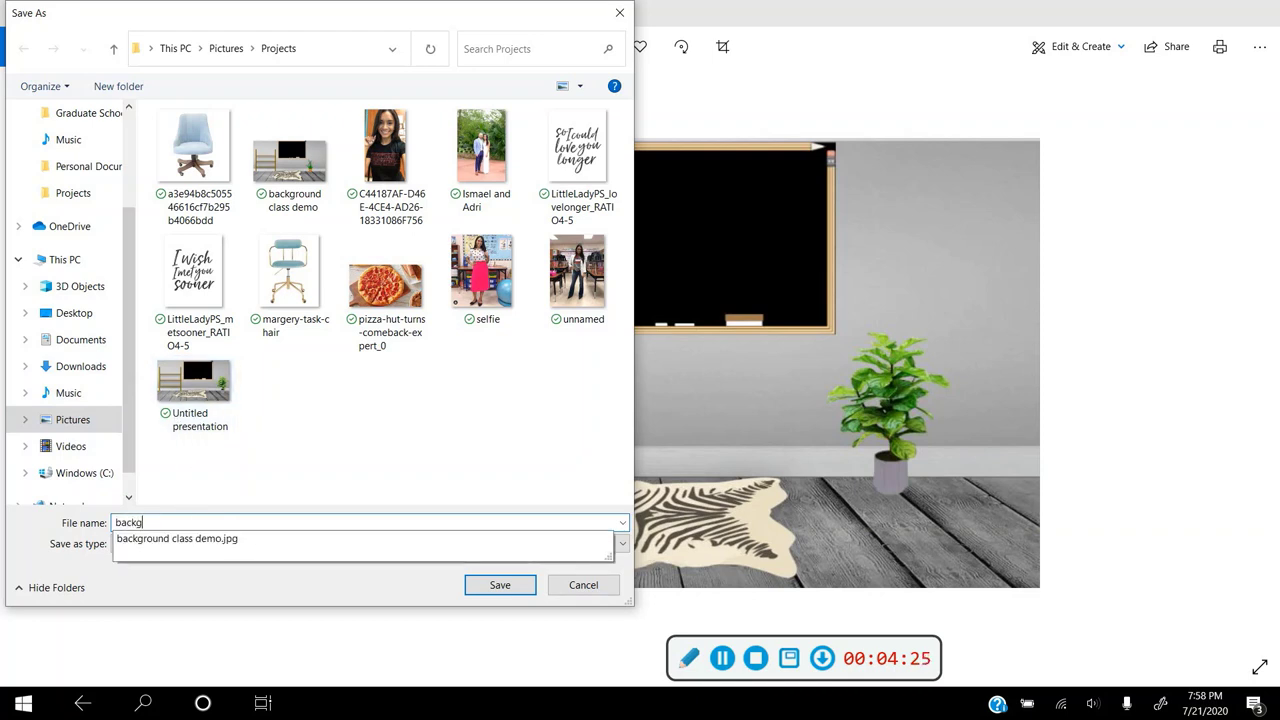
{"action": "type", "text": "round class demo"}
{"action": "key", "text": "Return"}
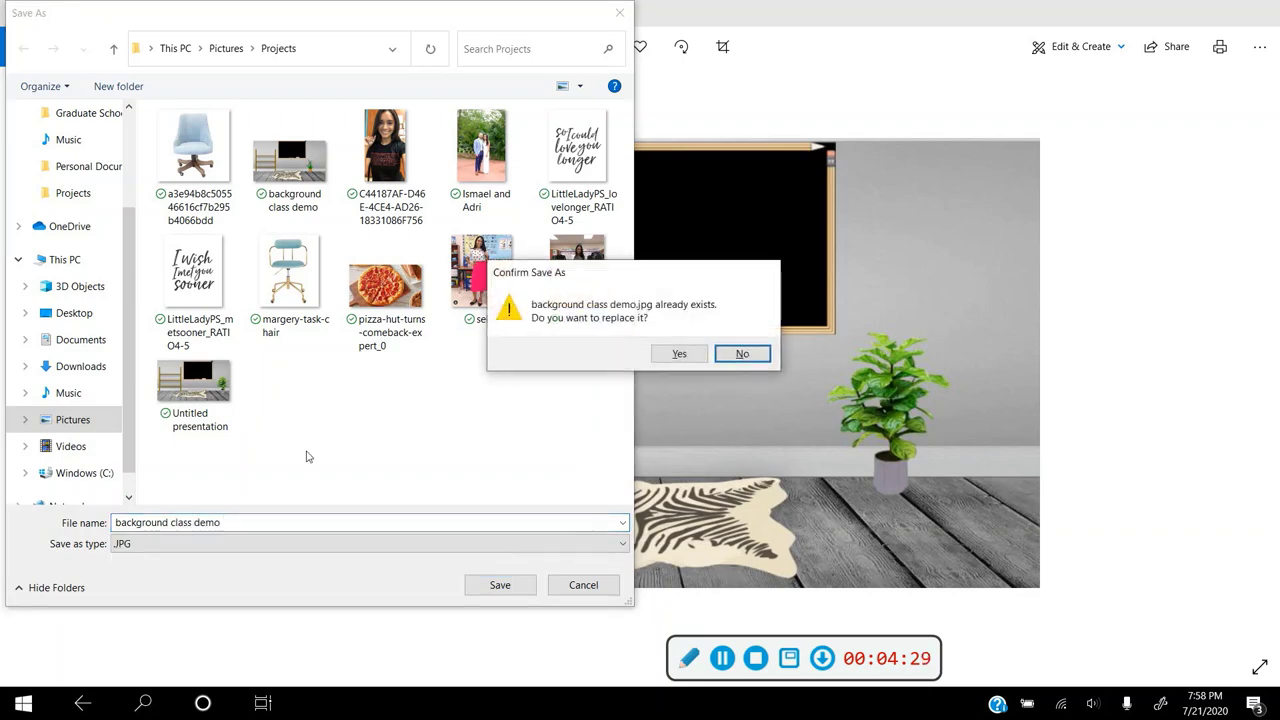
{"action": "left_click", "coordinate": [676, 354]}
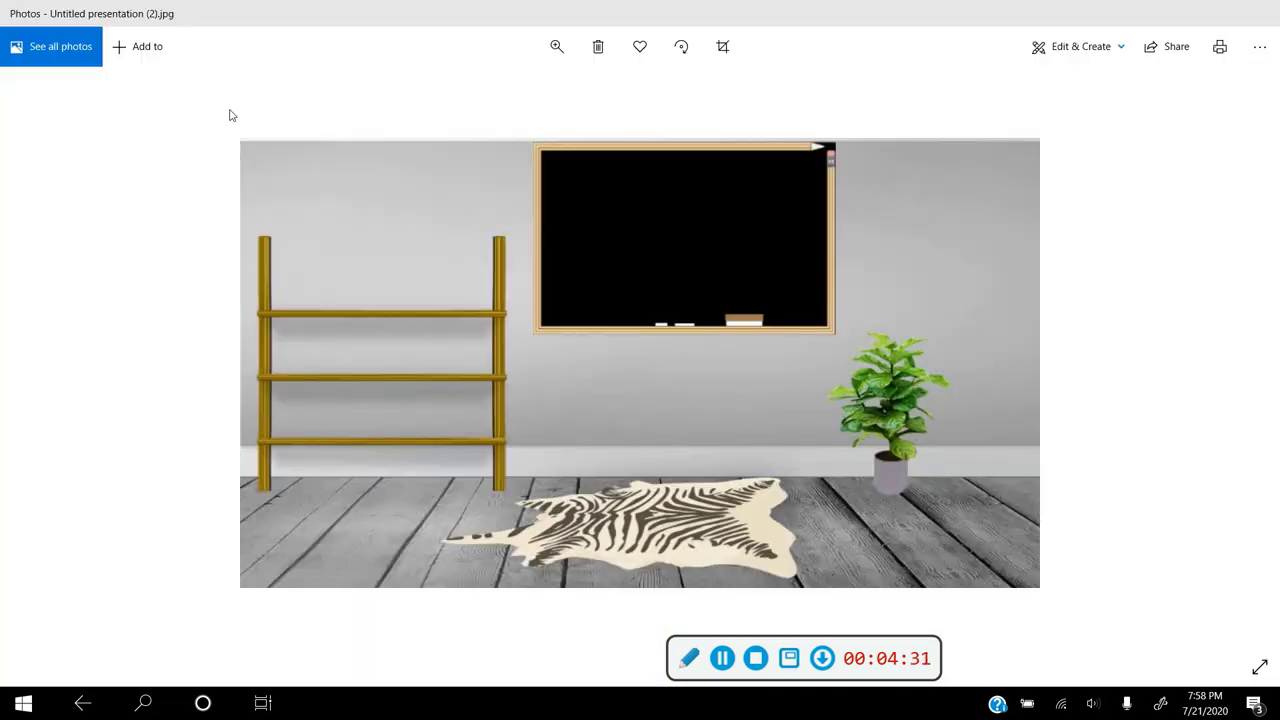
Close Photos and switch back to the Google Slides window via Task View
{"action": "left_click", "coordinate": [1261, 12]}
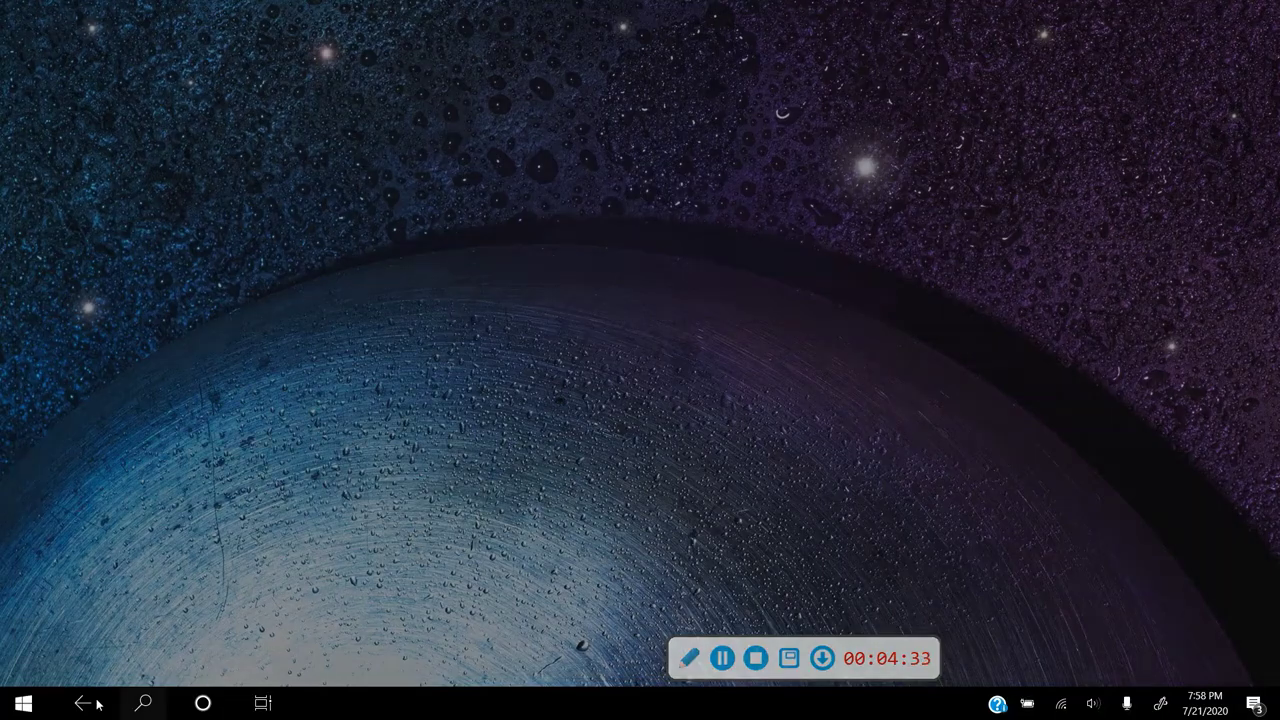
{"action": "left_click", "coordinate": [265, 703]}
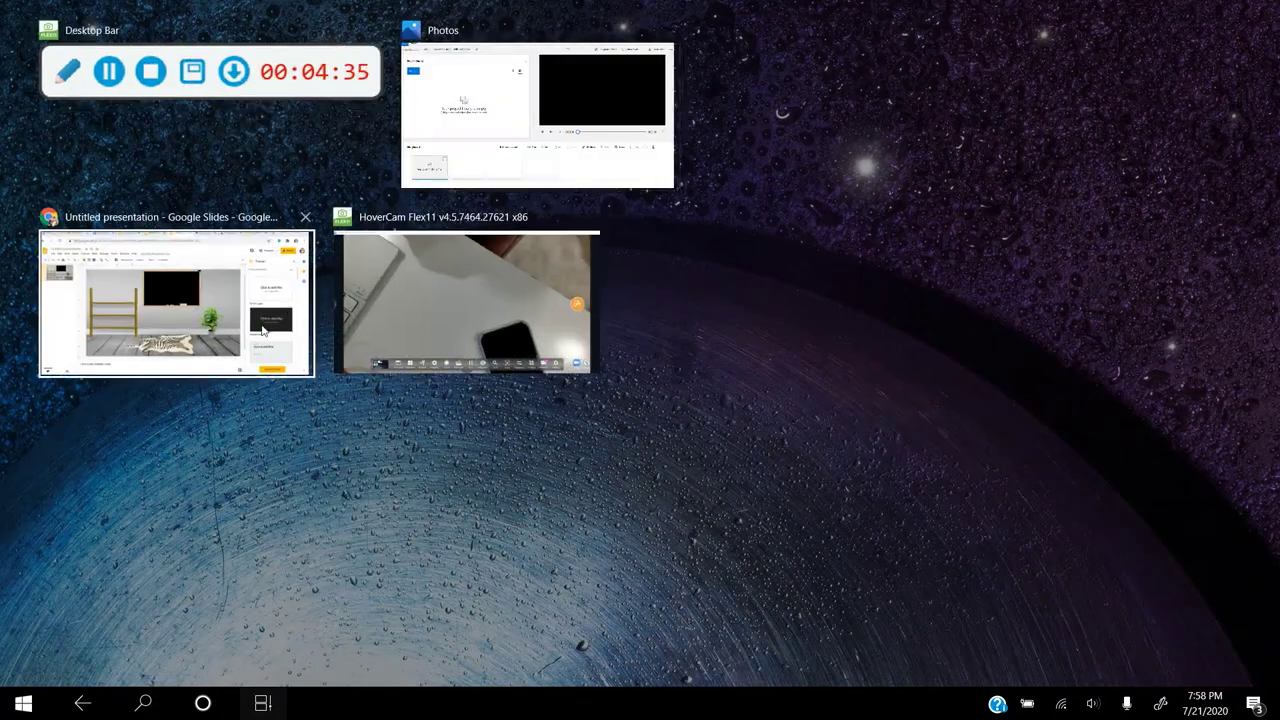
{"action": "left_click", "coordinate": [264, 322]}
Add a new slide after slide 1 with the uploaded 'background class demo' image as its background
{"action": "left_click", "coordinate": [57, 333]}
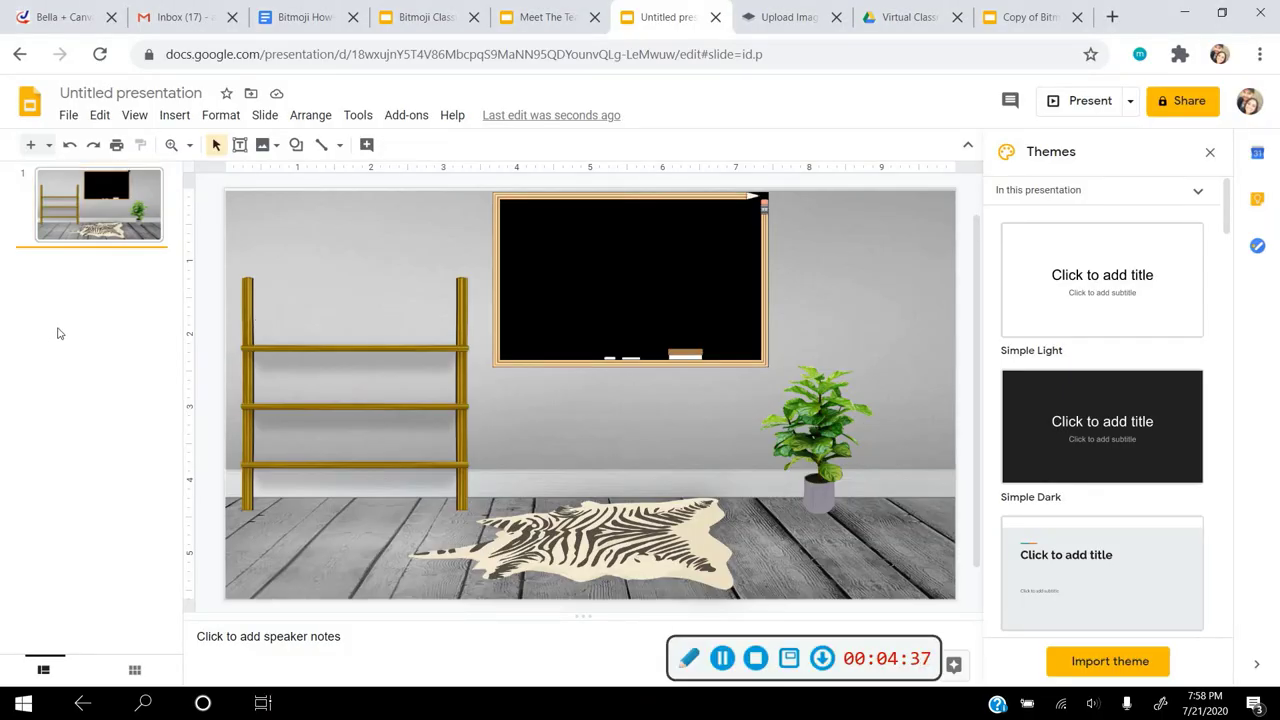
{"action": "left_click", "coordinate": [30, 145]}
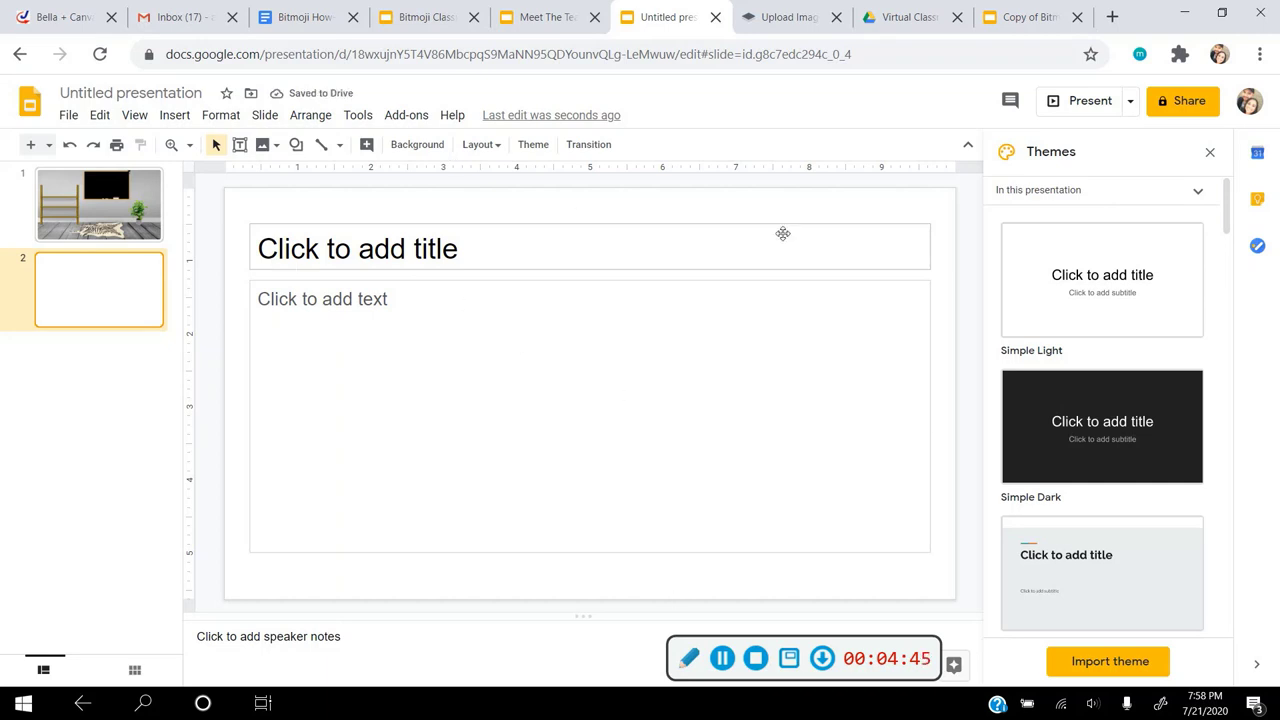
{"action": "left_click", "coordinate": [414, 142]}
{"action": "left_click", "coordinate": [695, 386]}
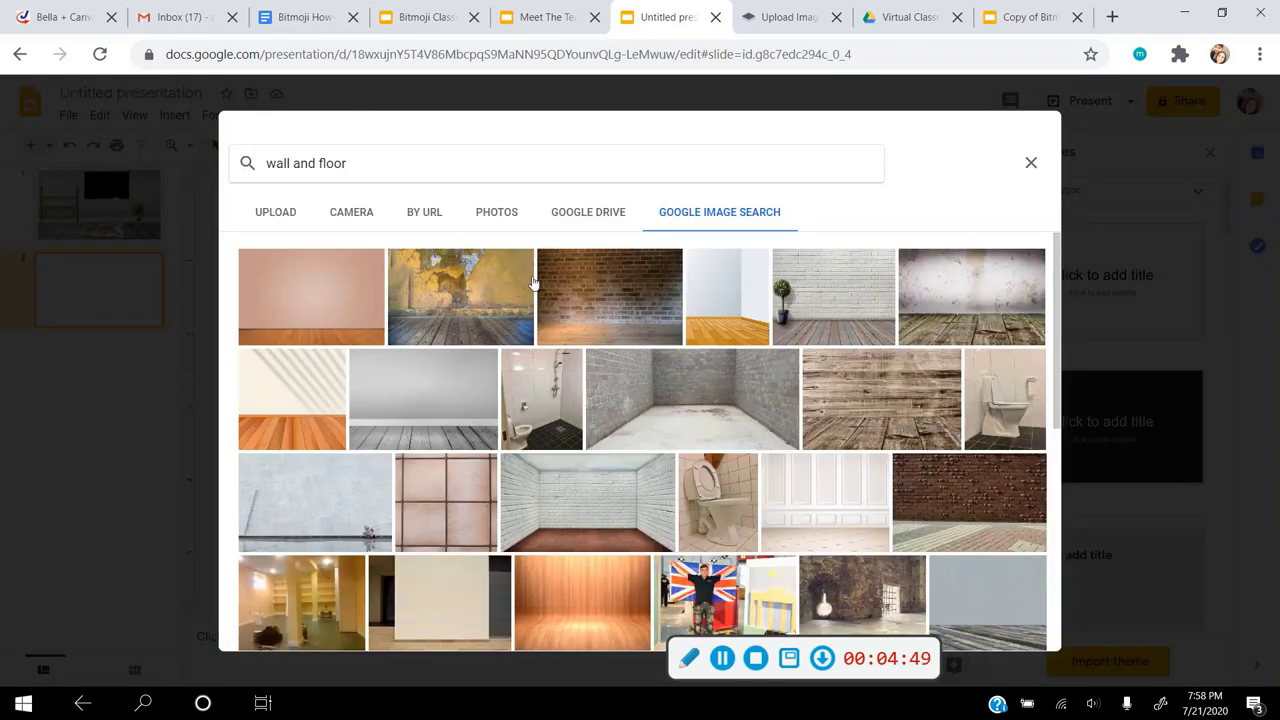
{"action": "left_click", "coordinate": [266, 212]}
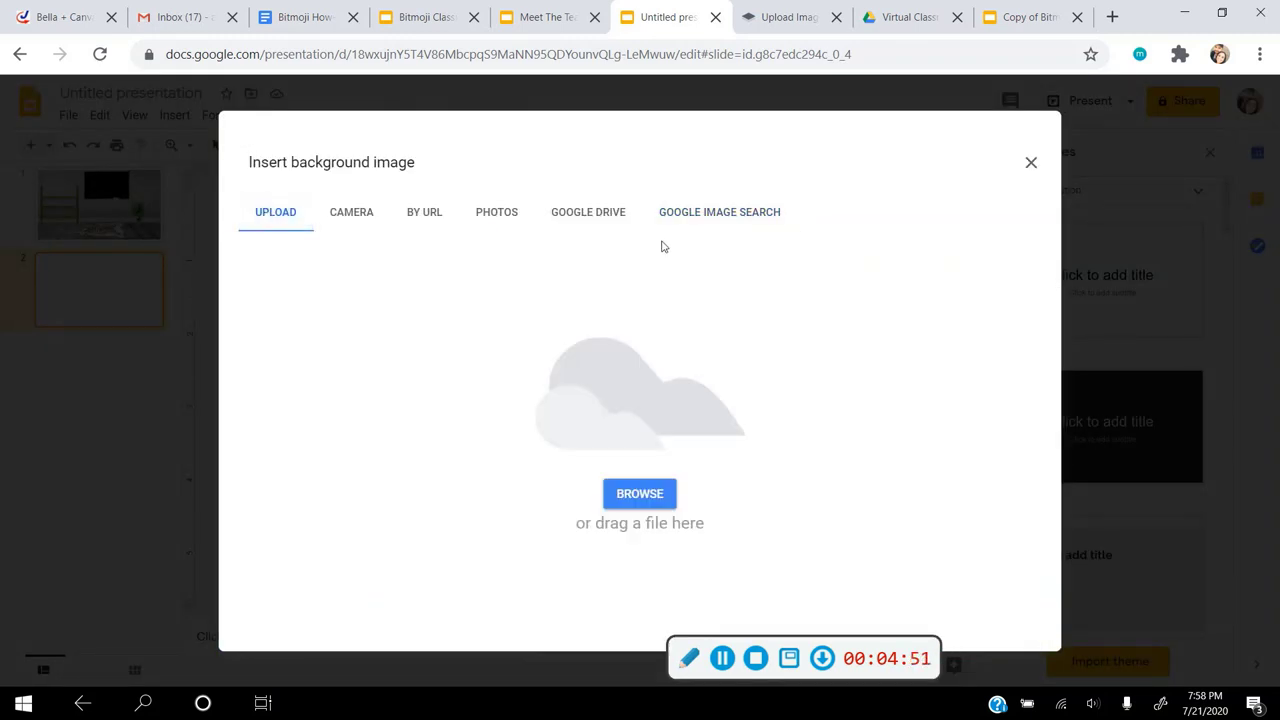
{"action": "left_click", "coordinate": [635, 488]}
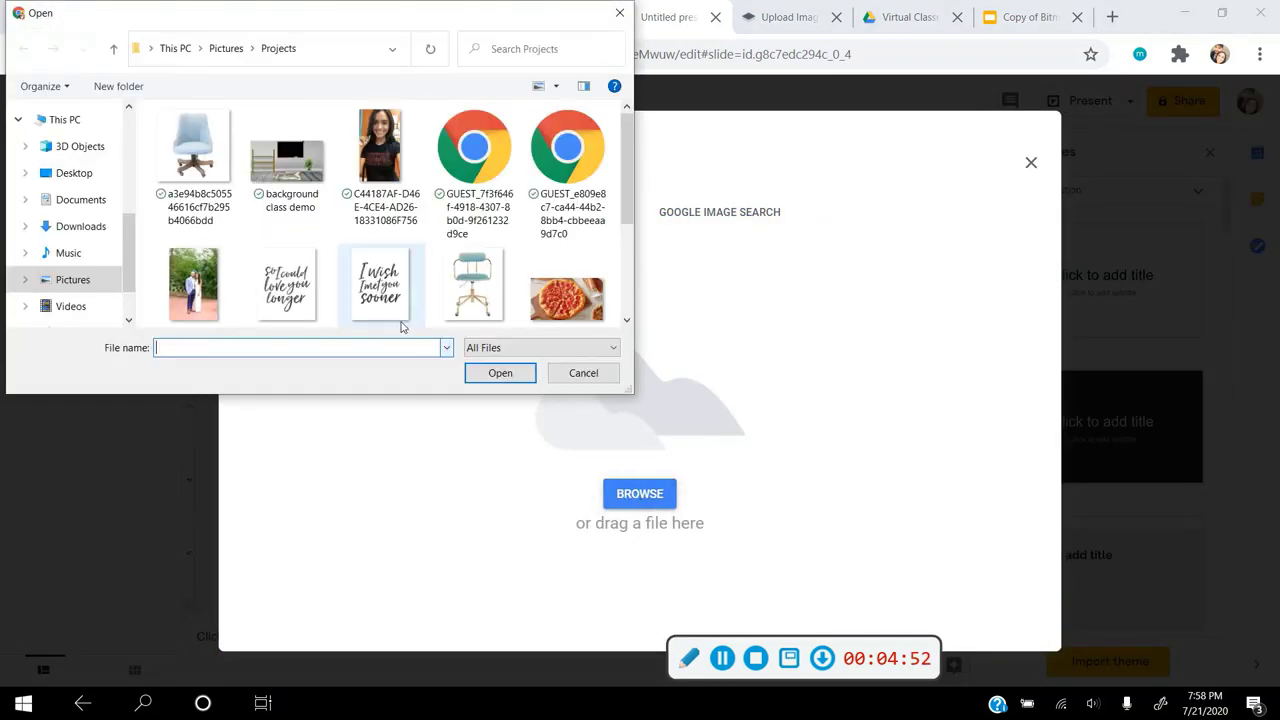
{"action": "double_click", "coordinate": [287, 160]}
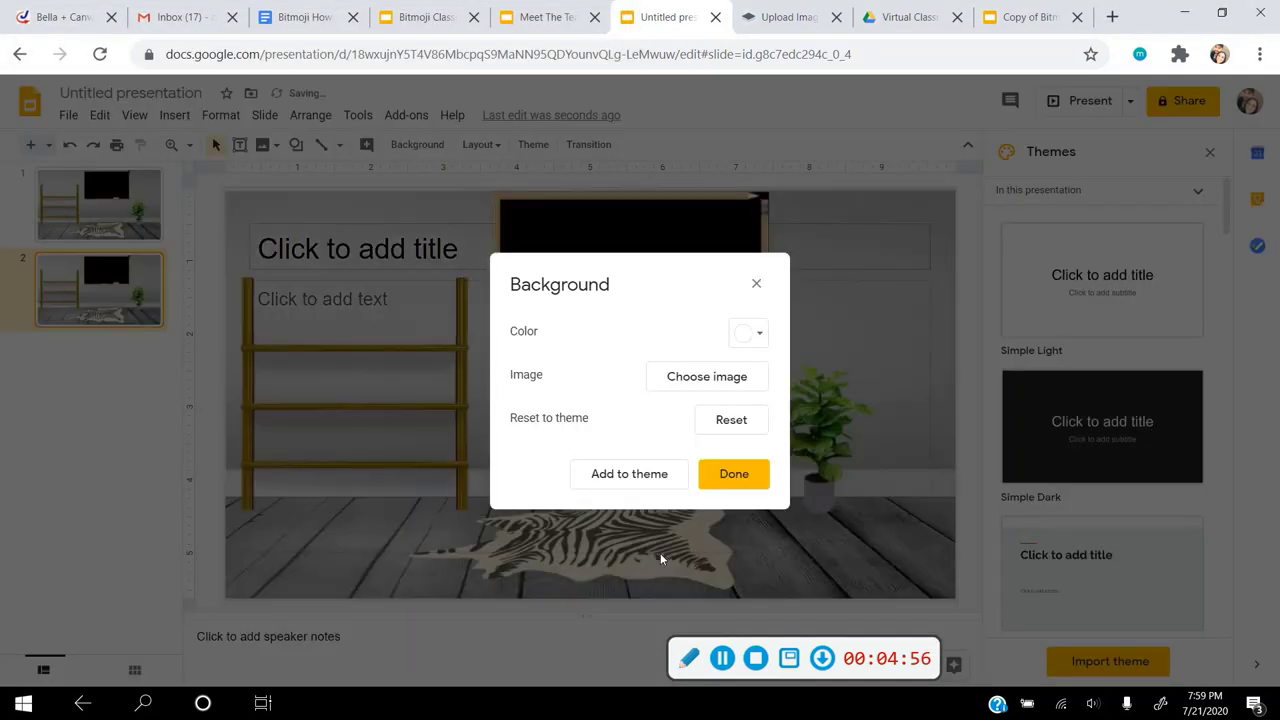
Delete the new slide's title and body placeholders, then delete the trial slide 2
{"action": "left_click", "coordinate": [753, 477]}
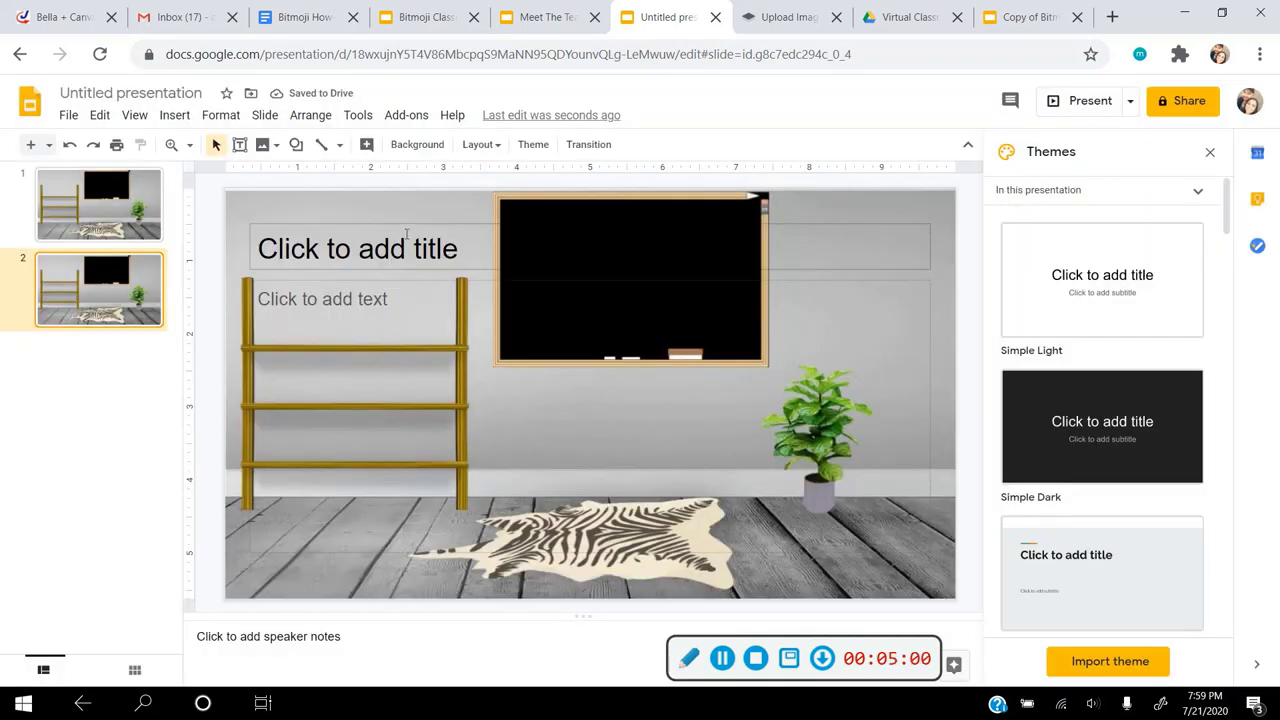
{"action": "left_click", "coordinate": [406, 234]}
{"action": "key", "text": "Escape"}
{"action": "key", "text": "Delete"}
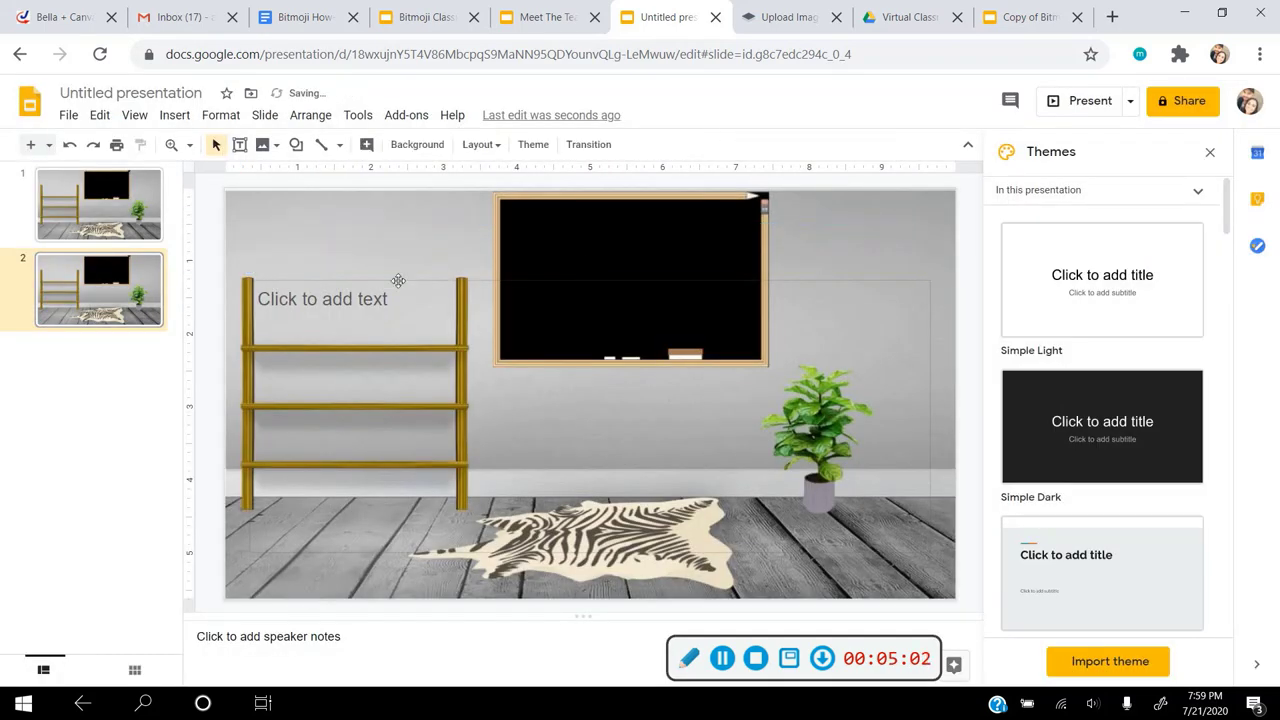
{"action": "left_click", "coordinate": [398, 281]}
{"action": "key", "text": "Delete"}
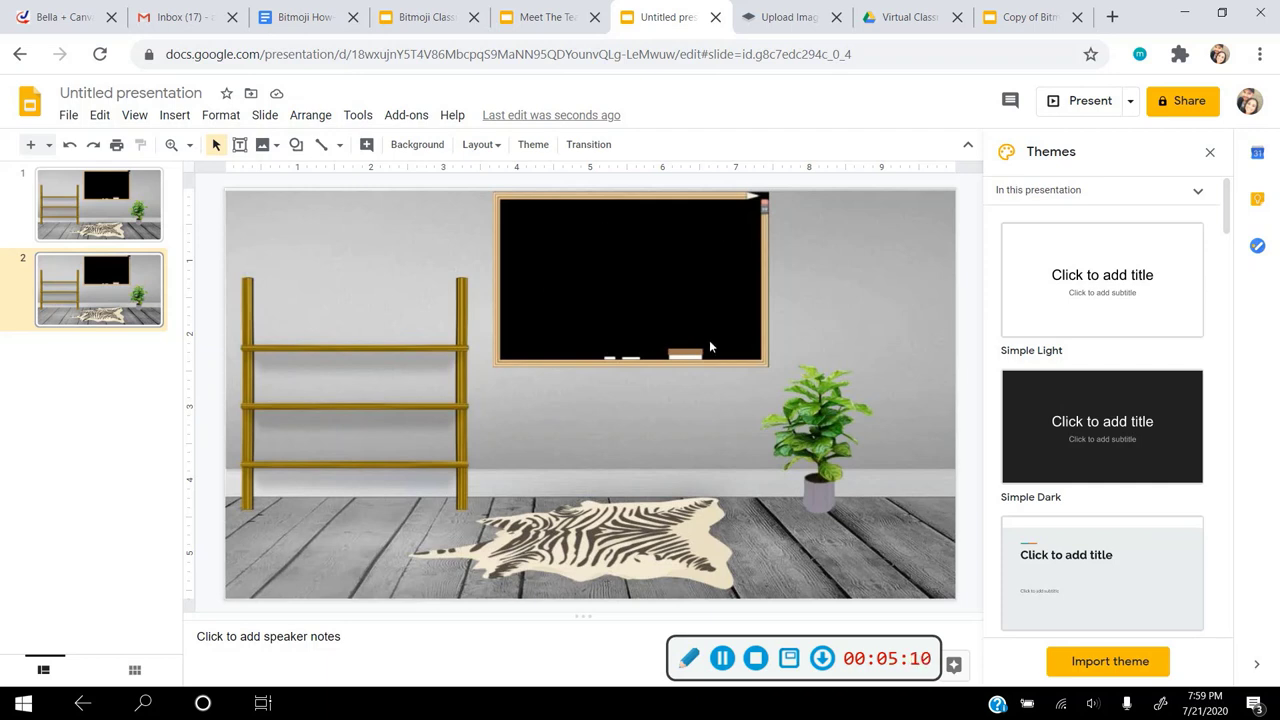
{"action": "key", "text": "Delete"}
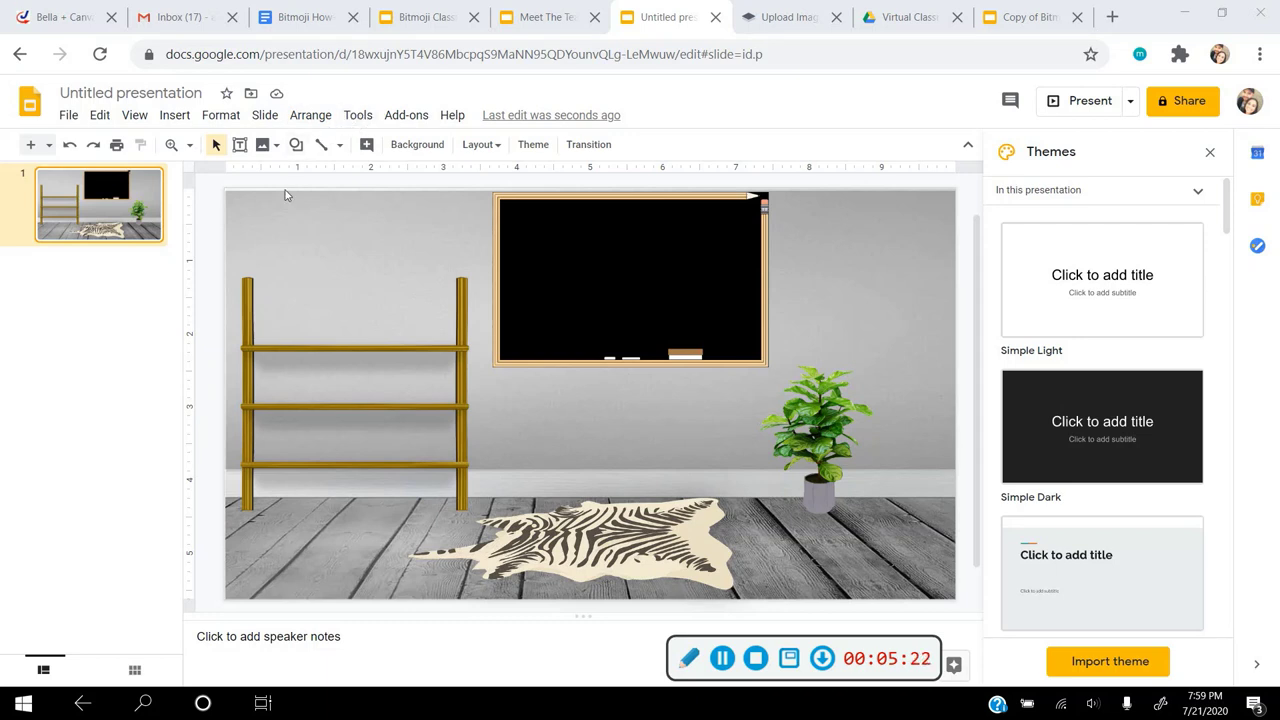
{"action": "left_click", "coordinate": [263, 144]}
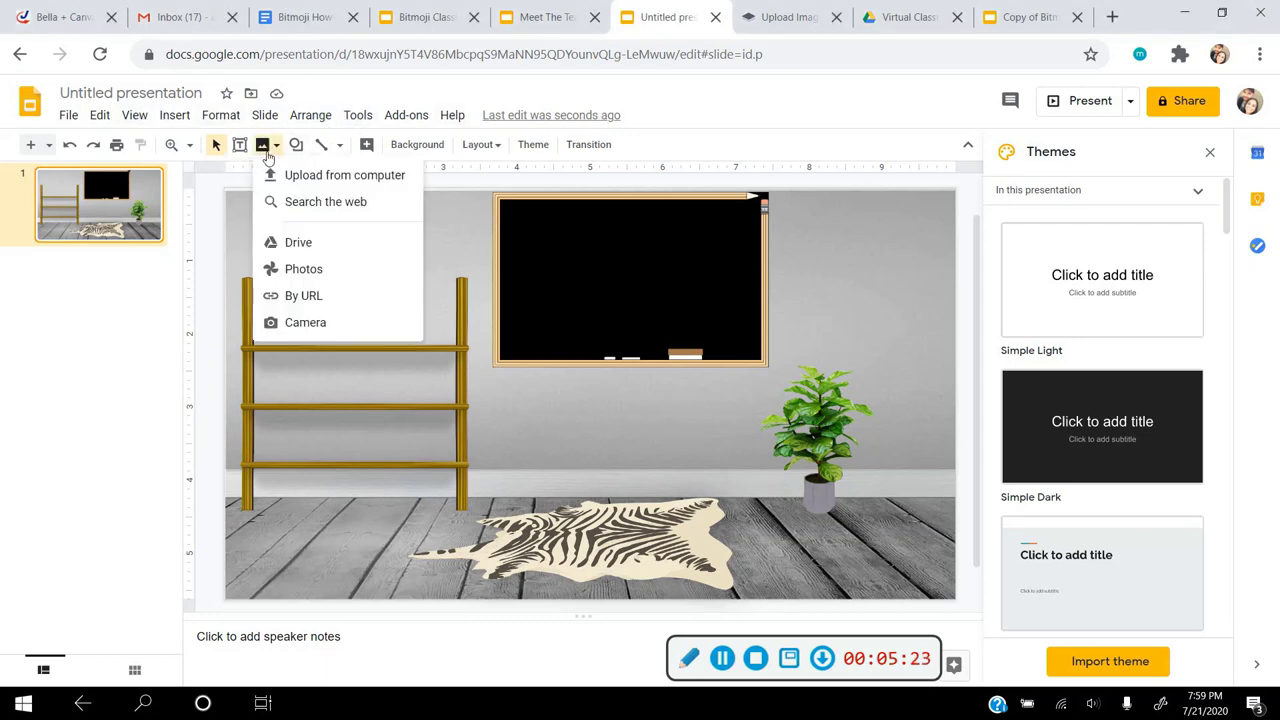
{"action": "left_click", "coordinate": [303, 201]}
{"action": "left_click", "coordinate": [1137, 150]}
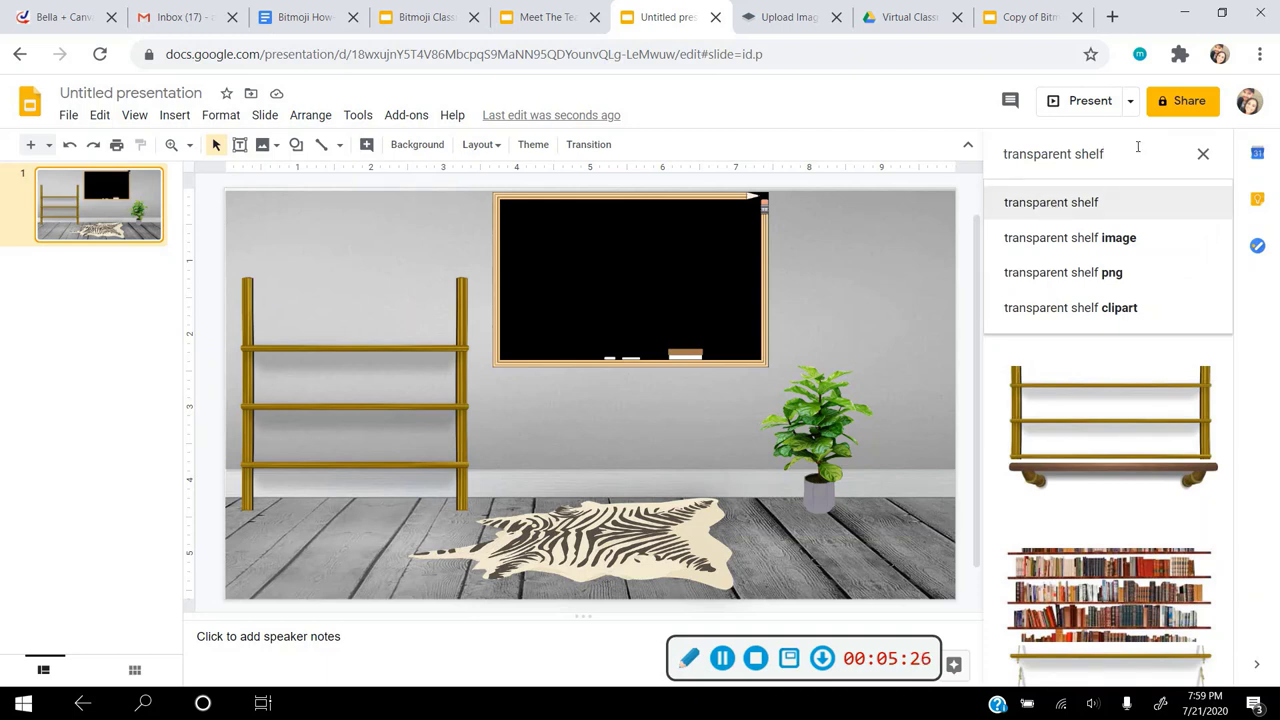
{"action": "left_click_drag", "start_coordinate": [1137, 150], "coordinate": [905, 157]}
{"action": "type", "text": "chand"}
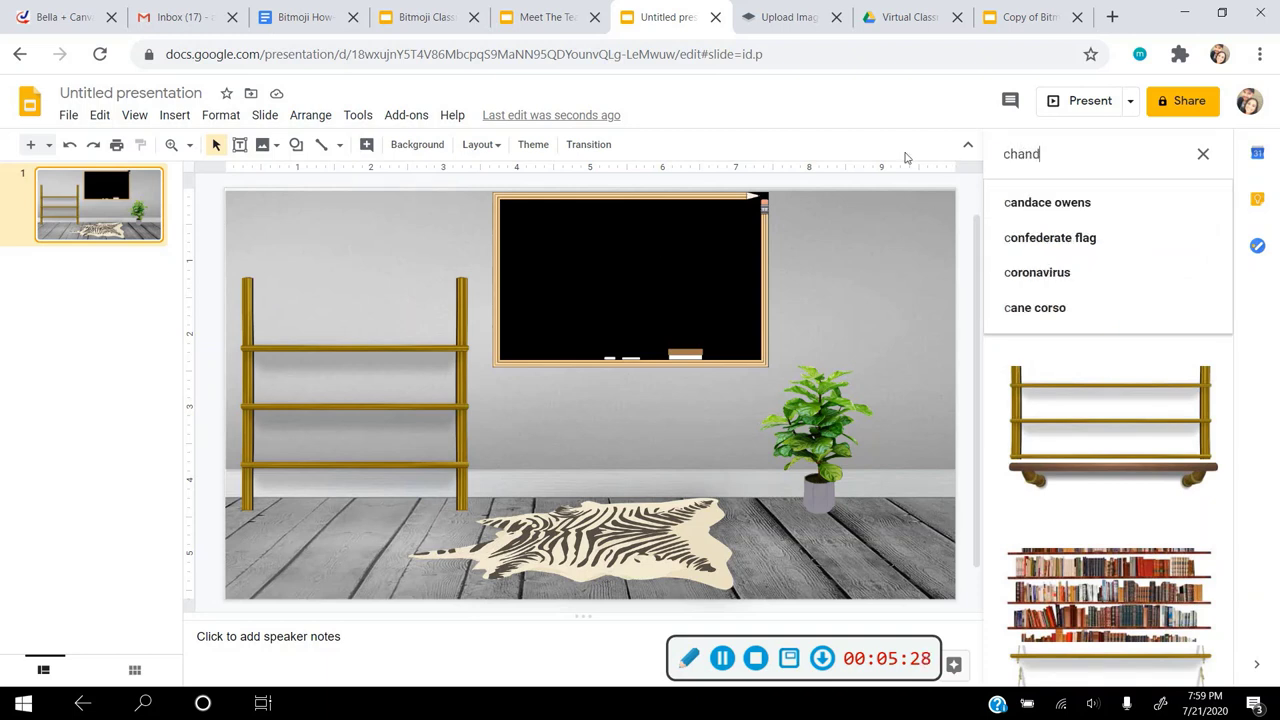
{"action": "type", "text": "alier"}
{"action": "key", "text": "Return"}
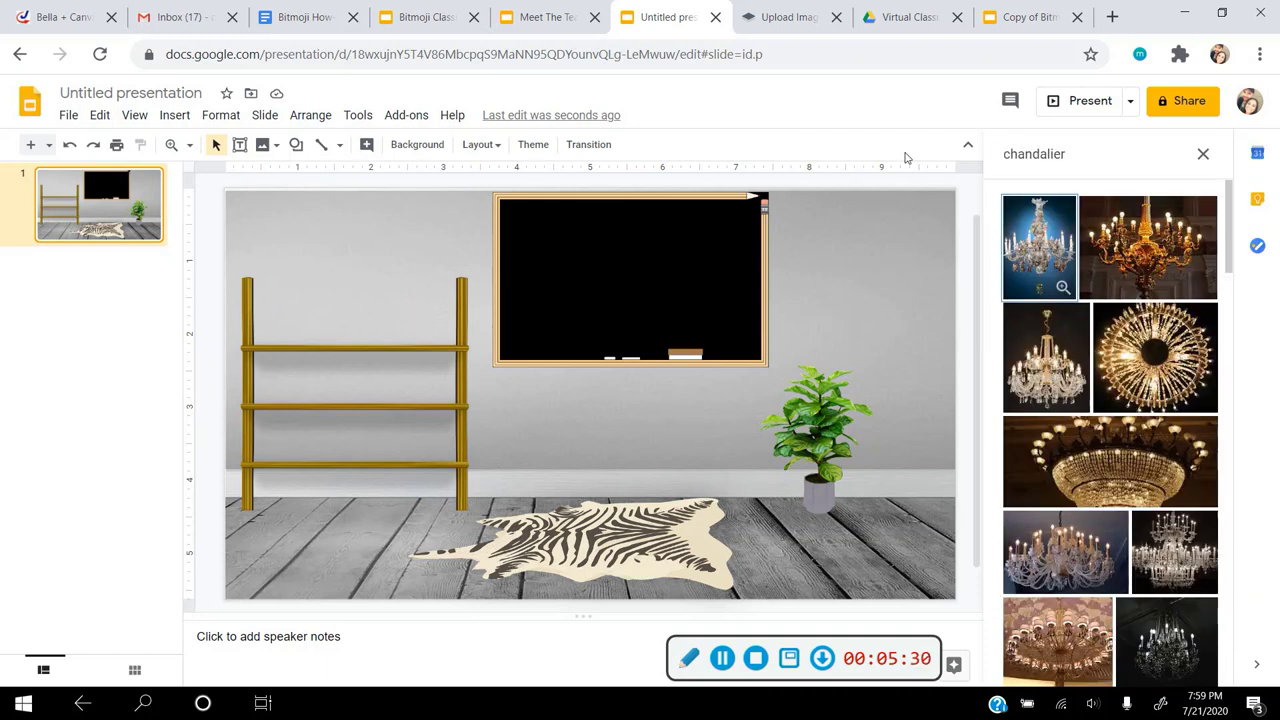
{"action": "left_click", "coordinate": [1140, 245]}
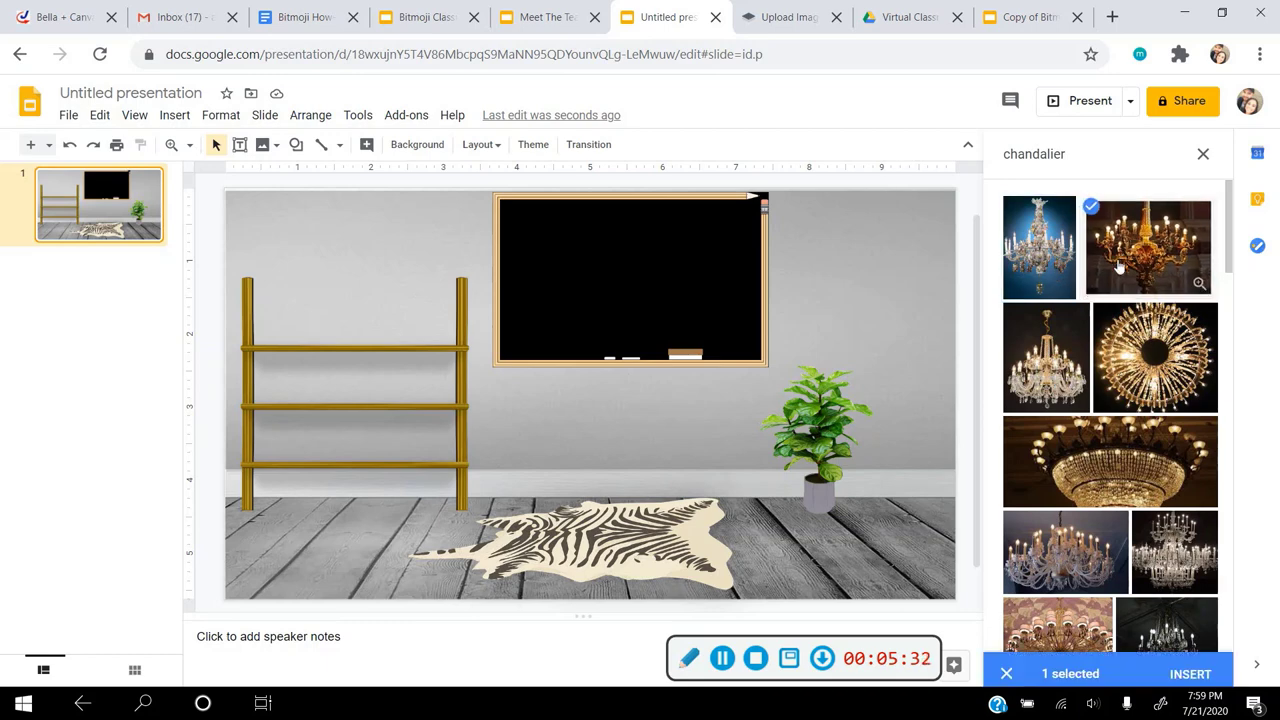
{"action": "left_click", "coordinate": [1186, 667]}
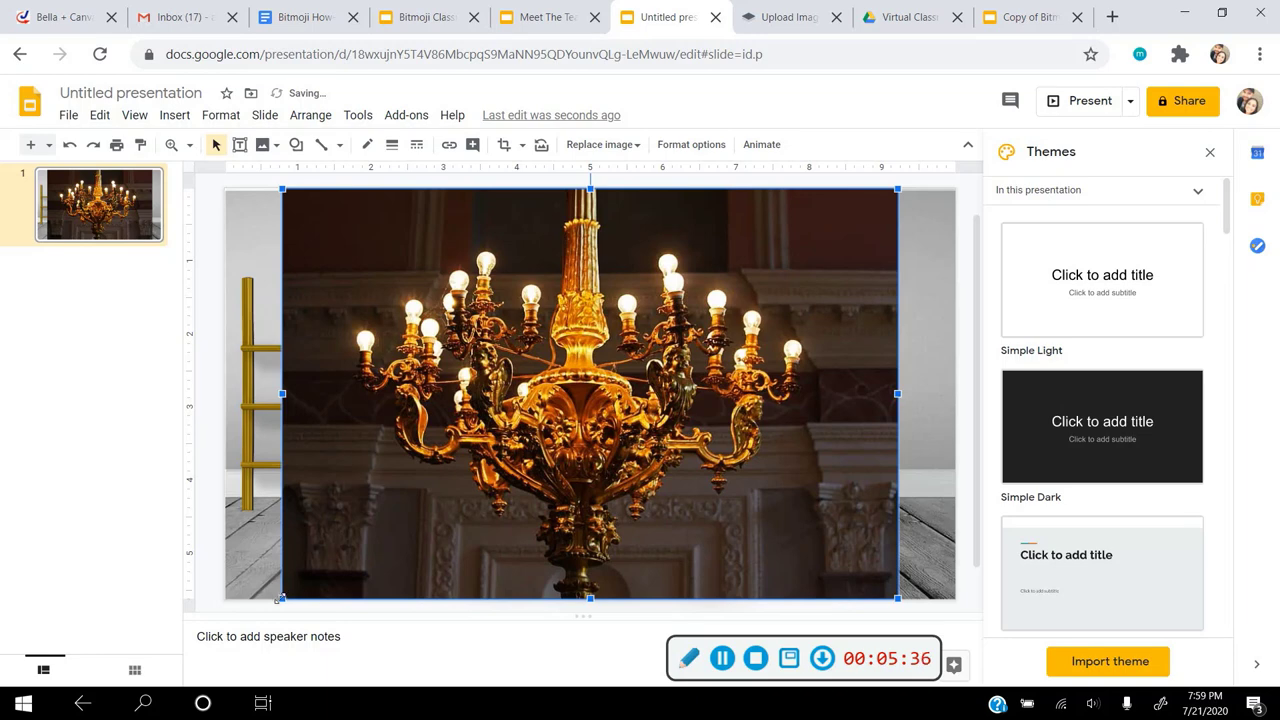
{"action": "left_click_drag", "start_coordinate": [279, 597], "coordinate": [560, 414]}
{"action": "left_click_drag", "start_coordinate": [635, 376], "coordinate": [559, 405]}
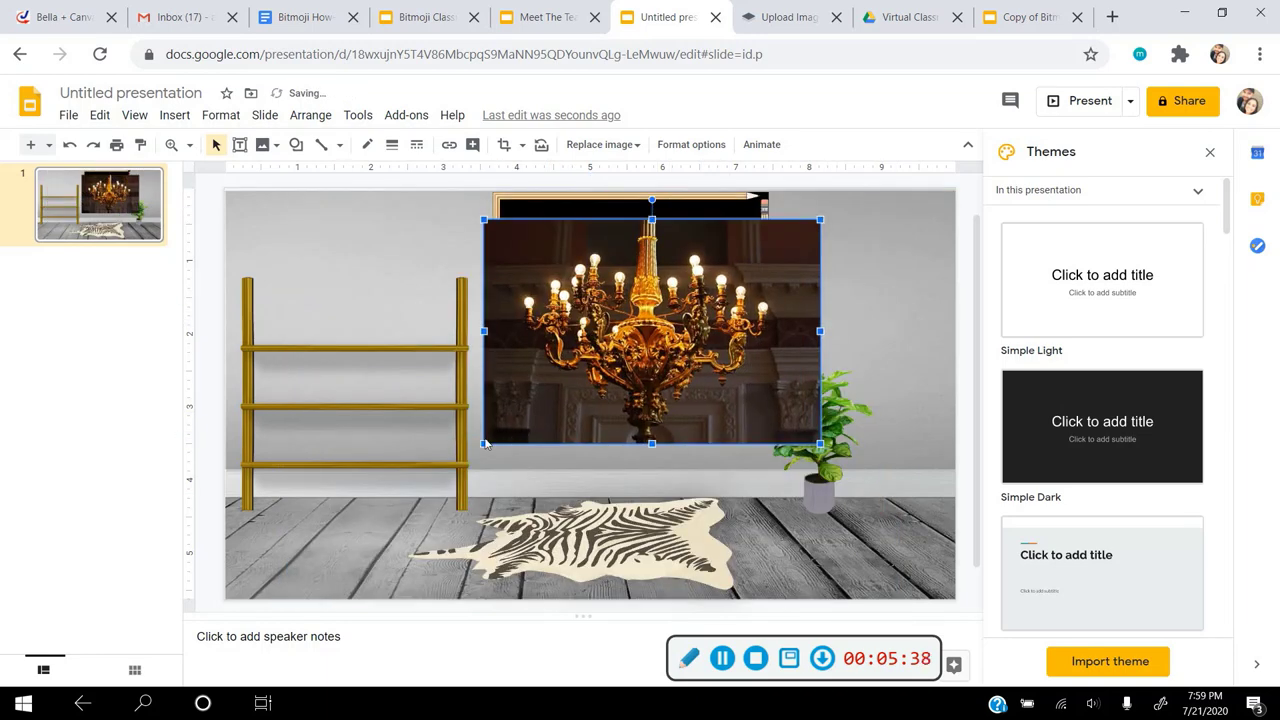
{"action": "left_click_drag", "start_coordinate": [479, 446], "coordinate": [600, 372]}
{"action": "left_click_drag", "start_coordinate": [686, 324], "coordinate": [665, 310]}
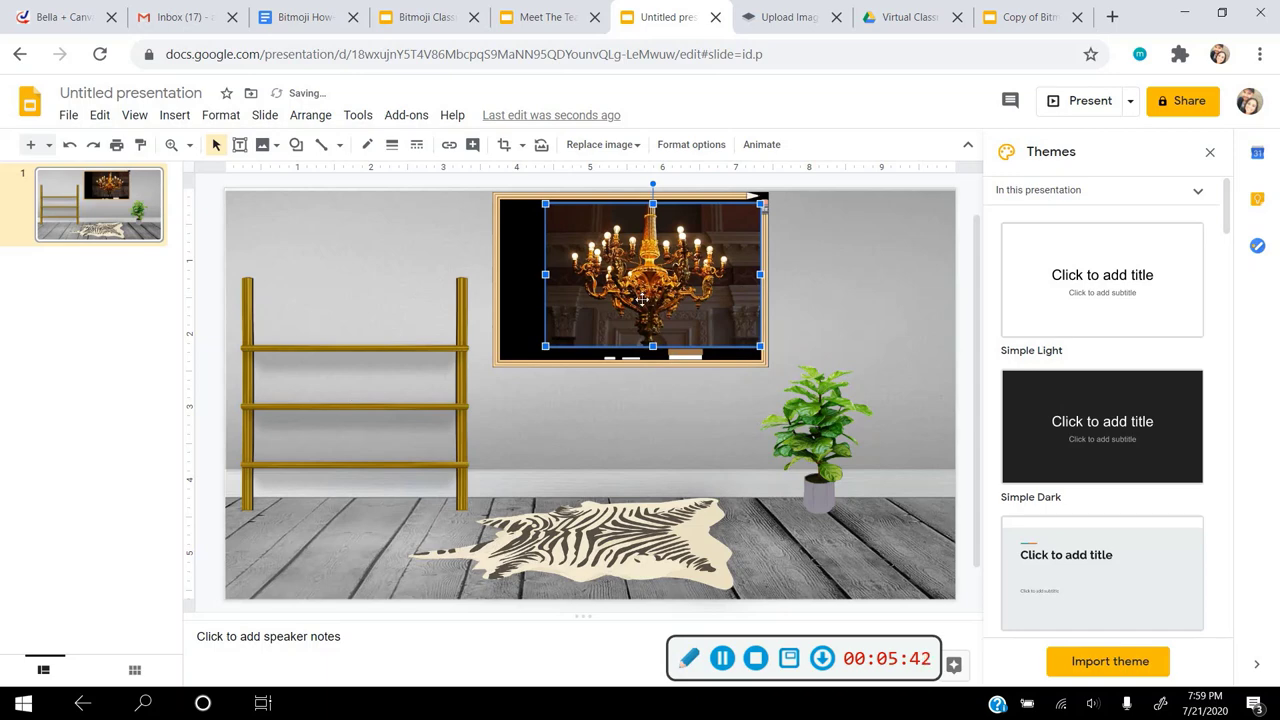
{"action": "key", "text": "Delete"}
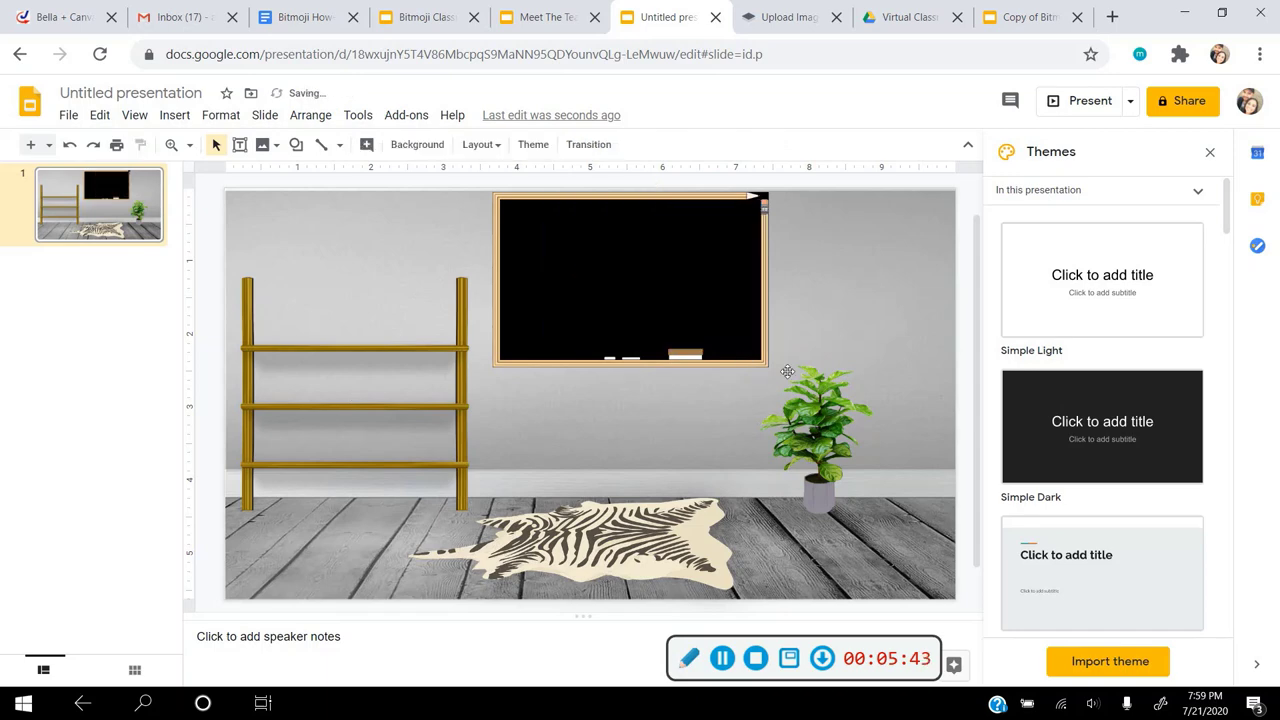
Insert a gold chandelier found by web image search for 'transparent chandalier'
{"action": "left_click", "coordinate": [261, 145]}
{"action": "left_click", "coordinate": [300, 201]}
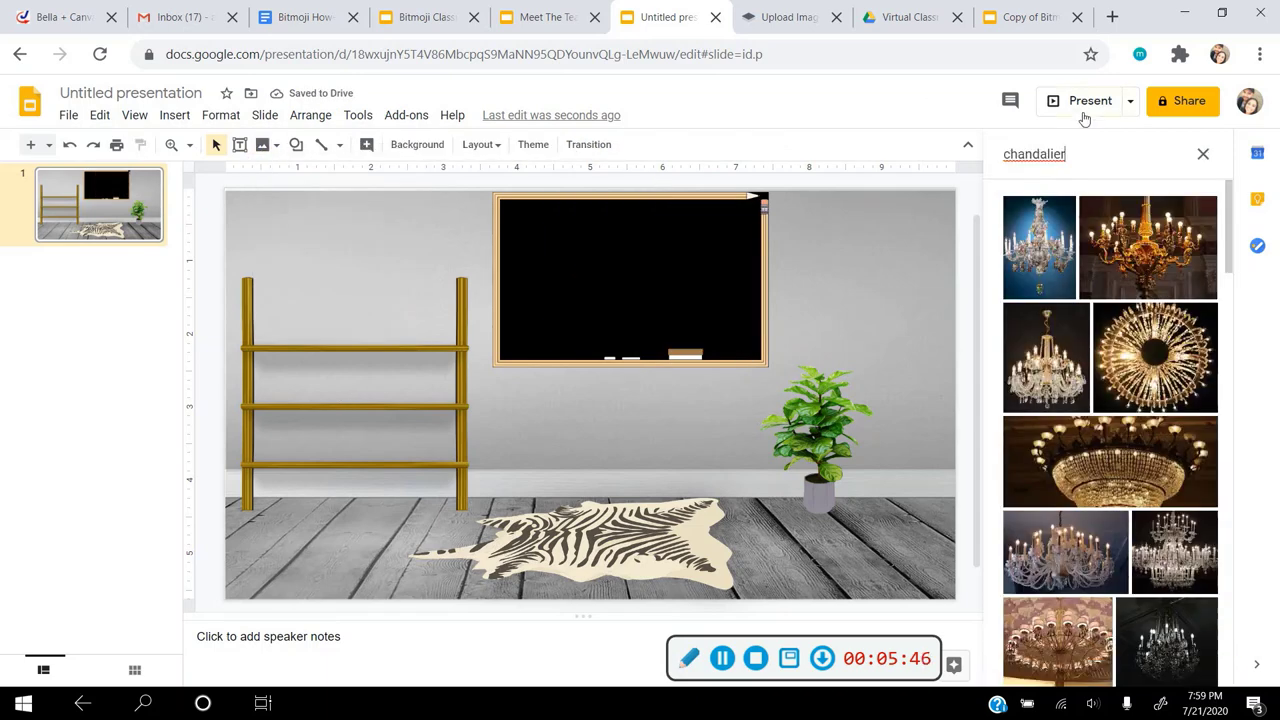
{"action": "type", "text": "transp"}
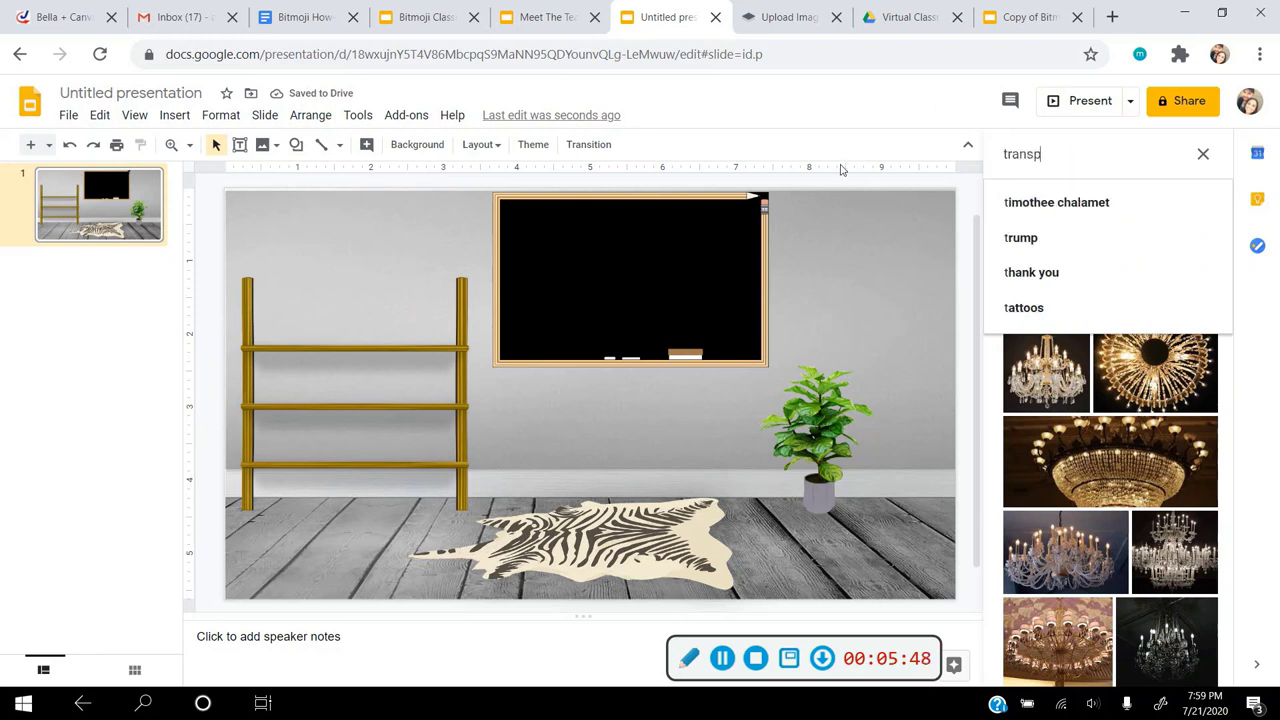
{"action": "type", "text": "arent chand"}
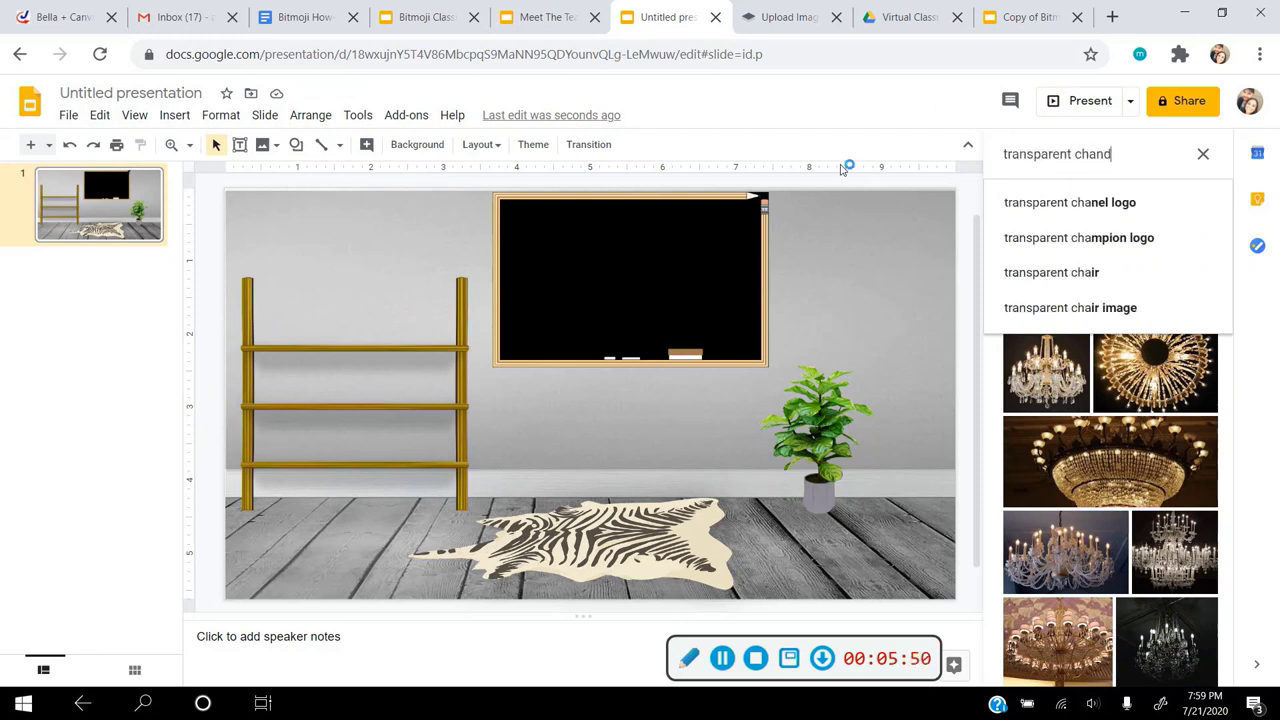
{"action": "type", "text": "alier"}
{"action": "key", "text": "Return"}
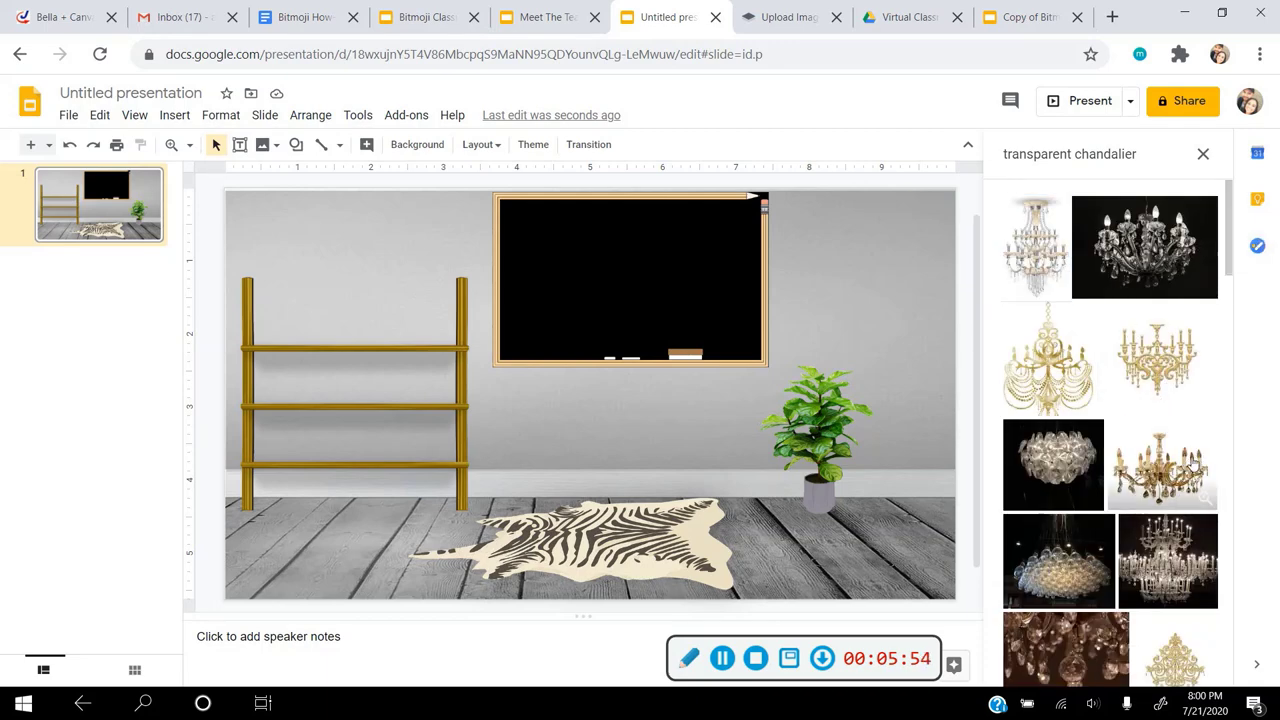
{"action": "left_click", "coordinate": [1186, 463]}
{"action": "left_click", "coordinate": [1184, 663]}
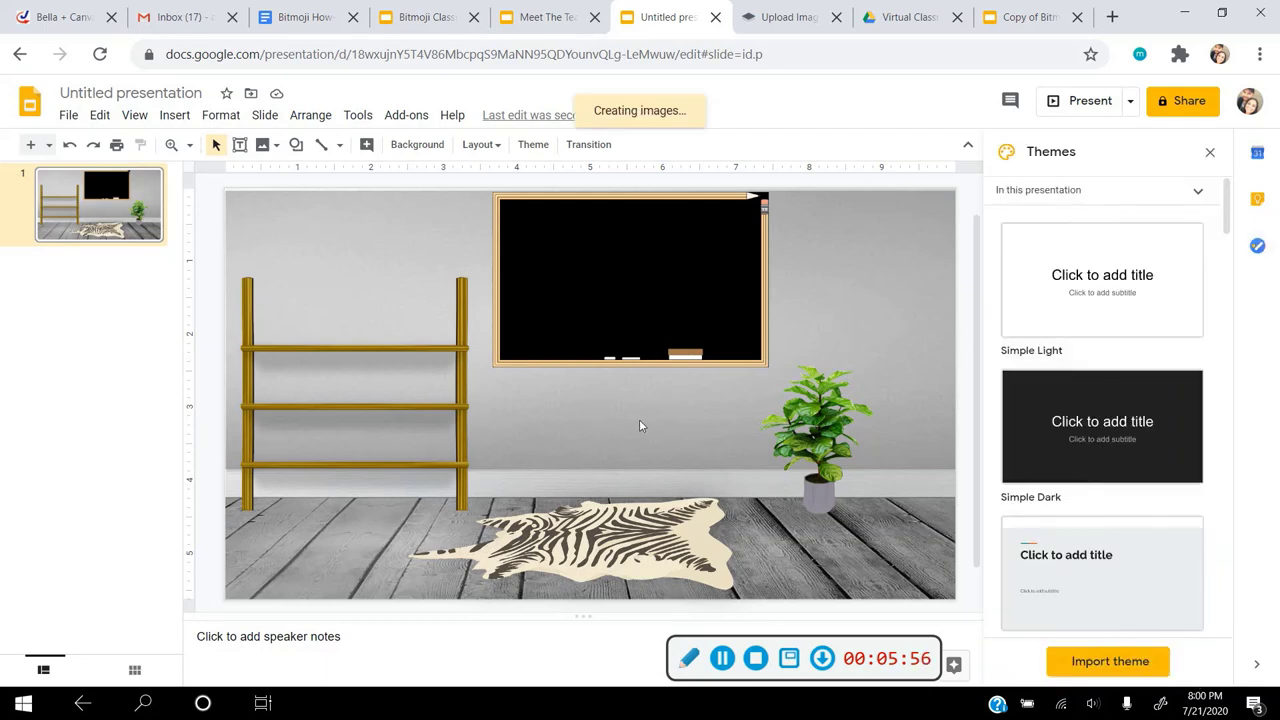
Shrink the chandelier and move it to hang at the top of the blackboard
{"action": "left_click_drag", "start_coordinate": [282, 603], "coordinate": [675, 335]}
{"action": "left_click_drag", "start_coordinate": [769, 292], "coordinate": [634, 265]}
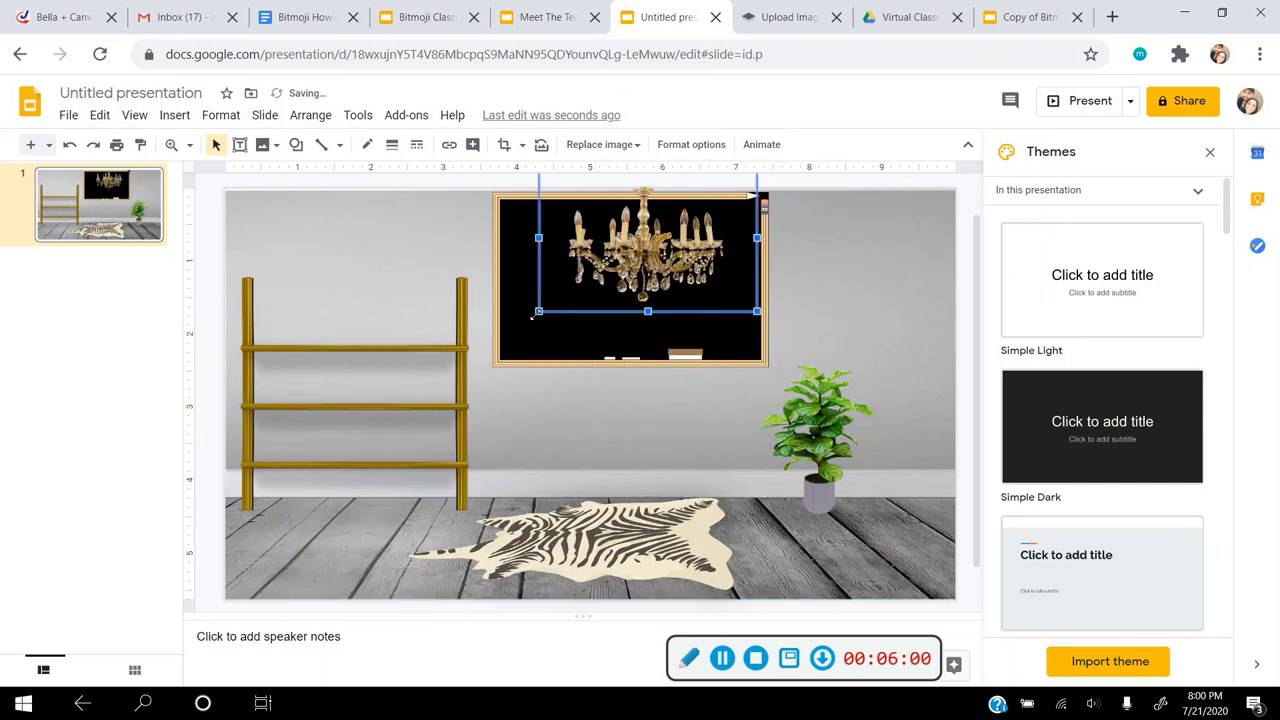
{"action": "left_click_drag", "start_coordinate": [538, 313], "coordinate": [571, 270]}
{"action": "left_click", "coordinate": [758, 559]}
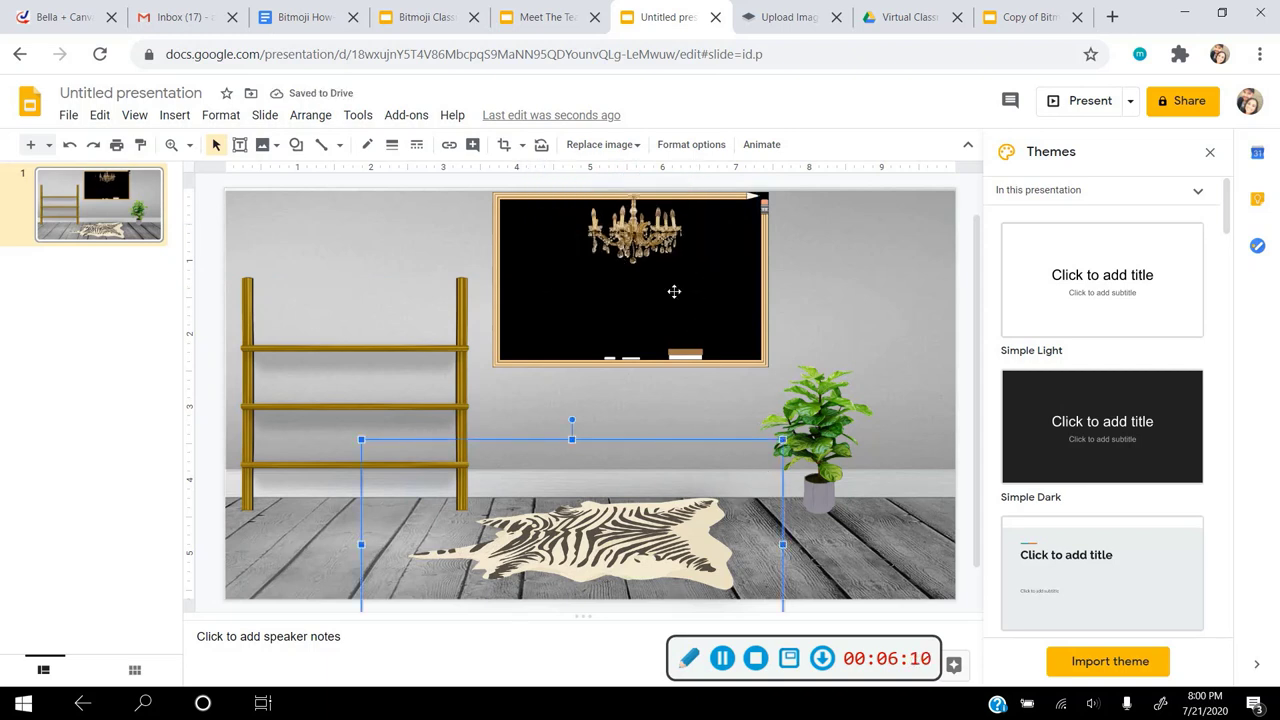
{"action": "left_click", "coordinate": [690, 406]}
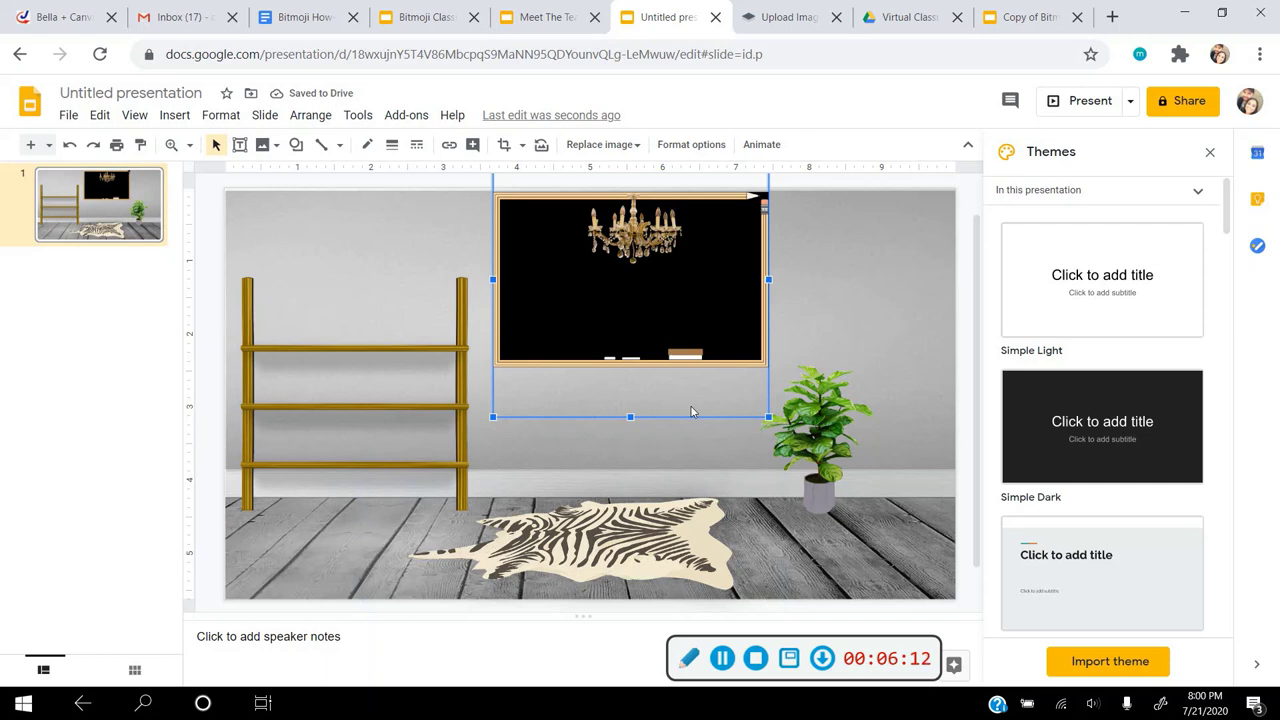